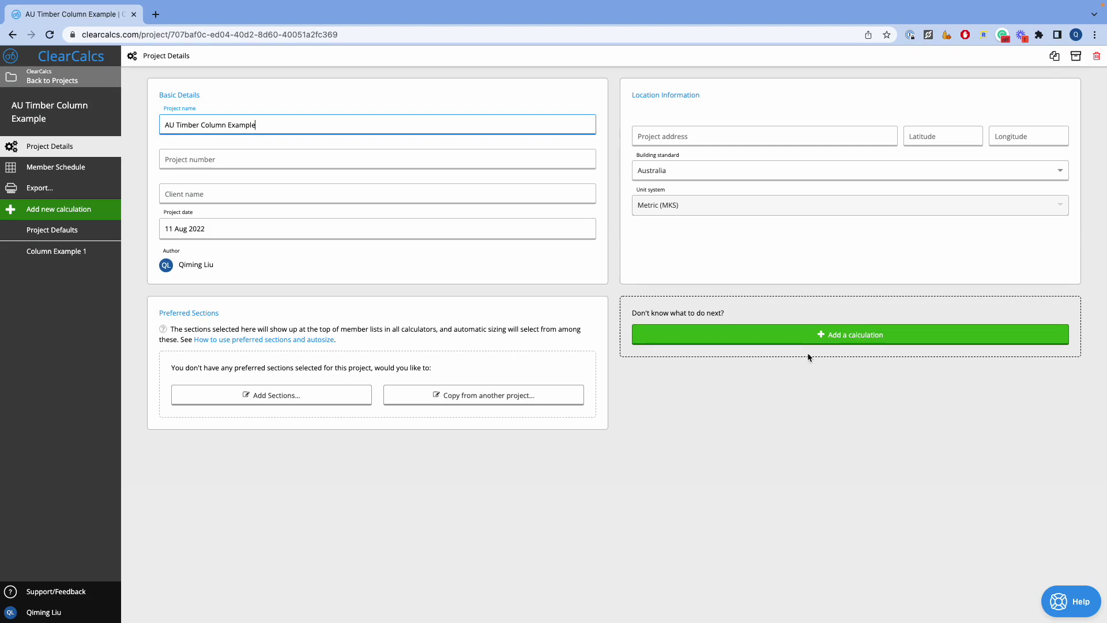
# - Add an AU Timber Column sheet of type Generic Concentrically-Loaded Column, creating C2
pyautogui.click(824, 343)
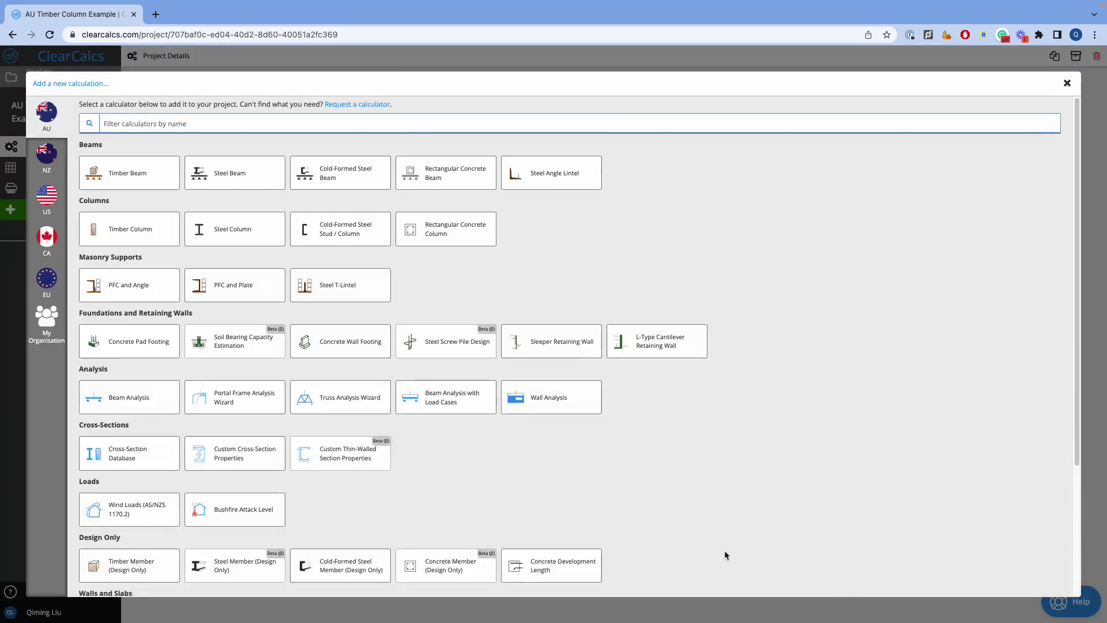
pyautogui.click(57, 164)
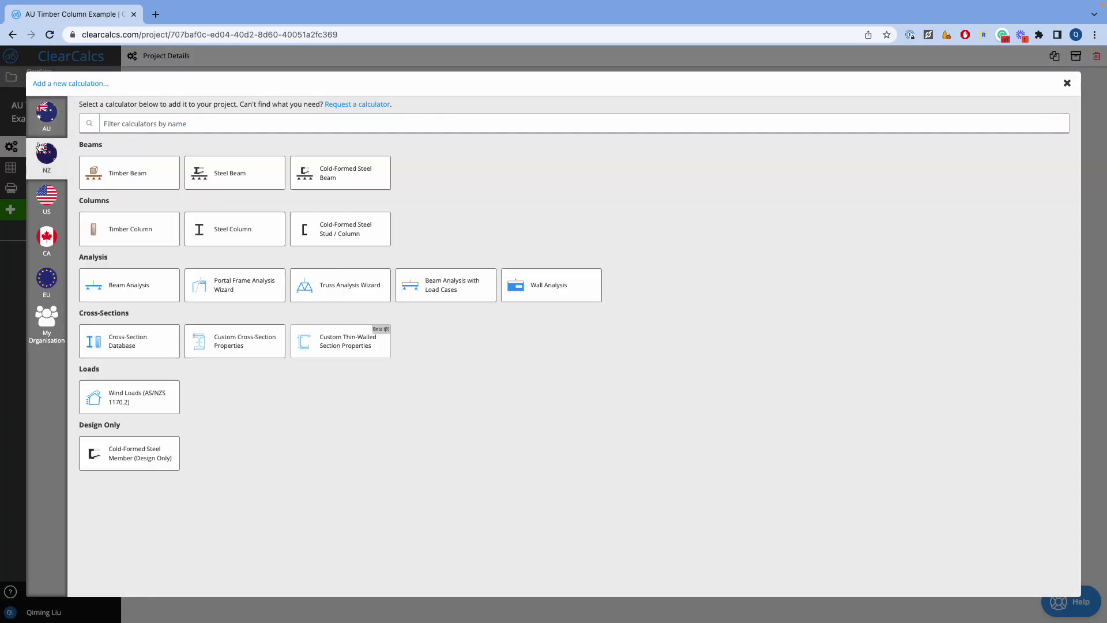
pyautogui.click(52, 116)
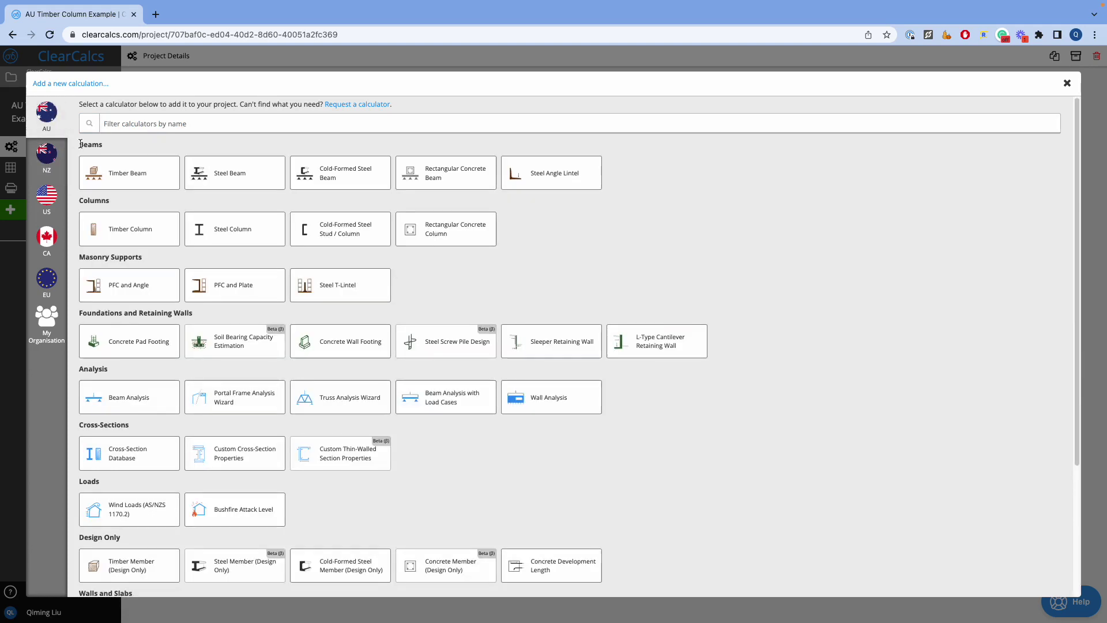
pyautogui.click(130, 230)
pyautogui.click(136, 276)
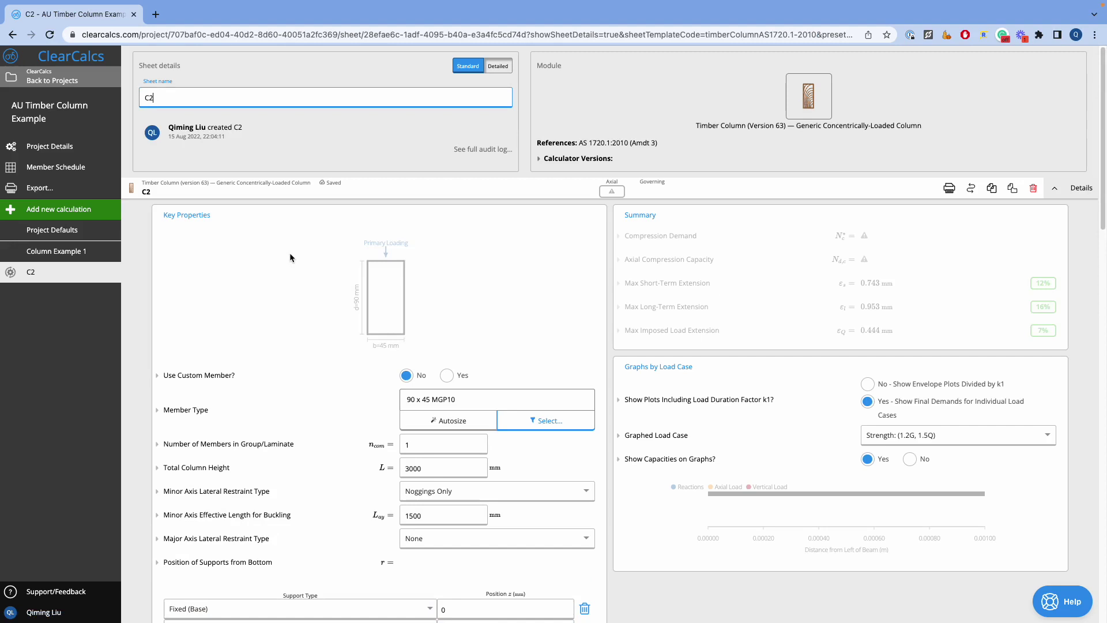
# - Highlight the AS 1720.1:2010 reference and collapse the sheet details to show the 134% utilisation
pyautogui.moveTo(650, 143); pyautogui.dragTo(579, 144)
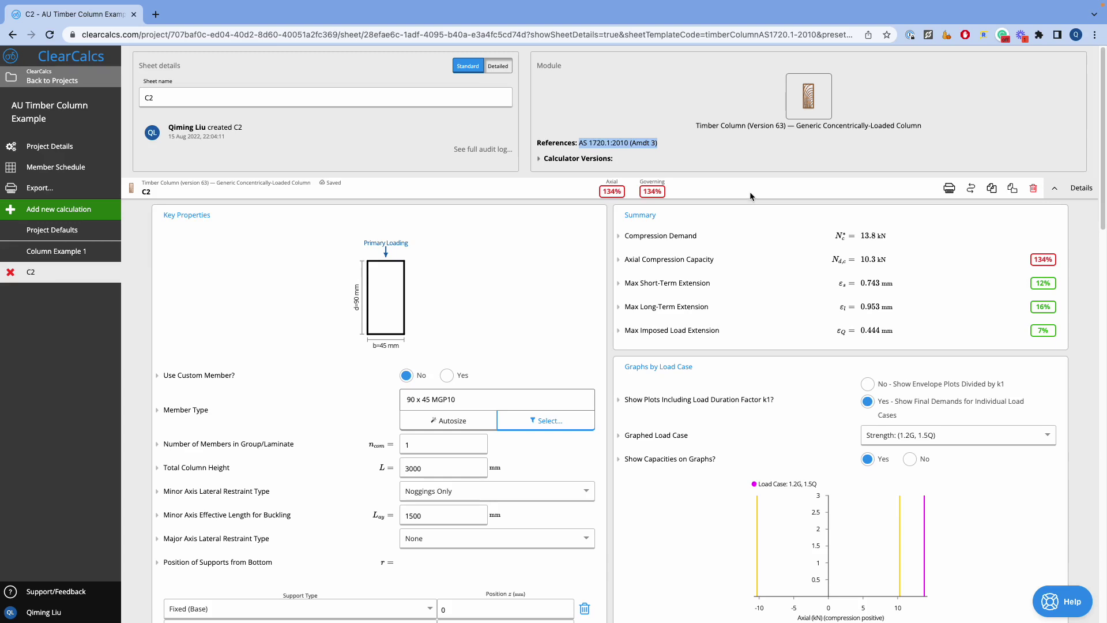
pyautogui.click(1077, 188)
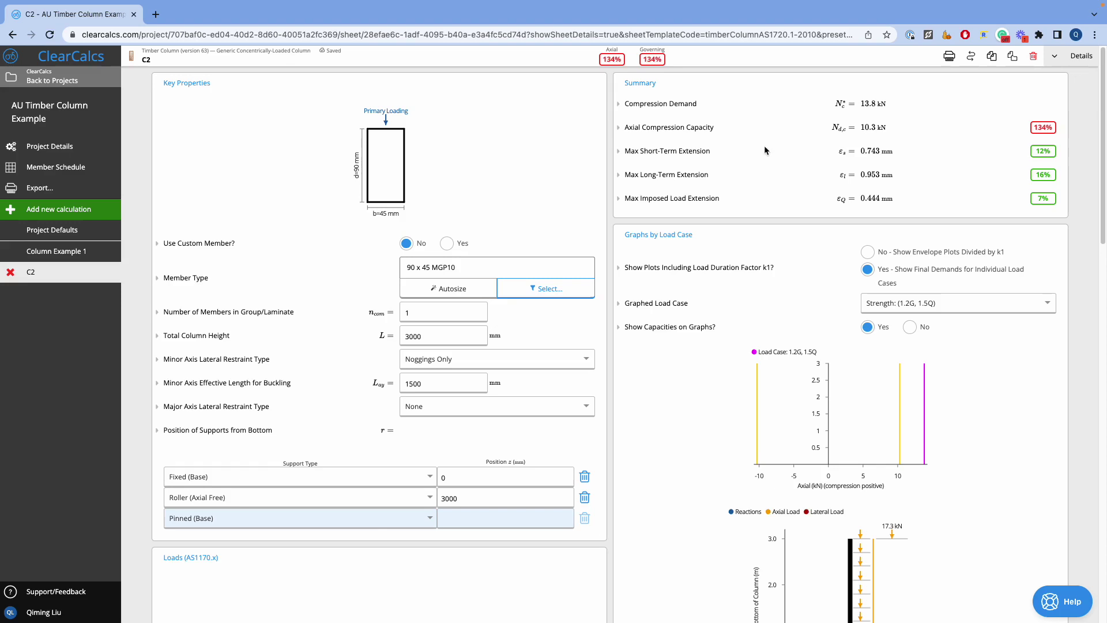
pyautogui.scroll(-1, 822, 335)
pyautogui.scroll(-5, 822, 335)
pyautogui.scroll(5, 825, 364)
# - Filter members to Generic (WPV standard) matching '75' and select 150 x 75 F5 Douglas Fir
pyautogui.click(510, 293)
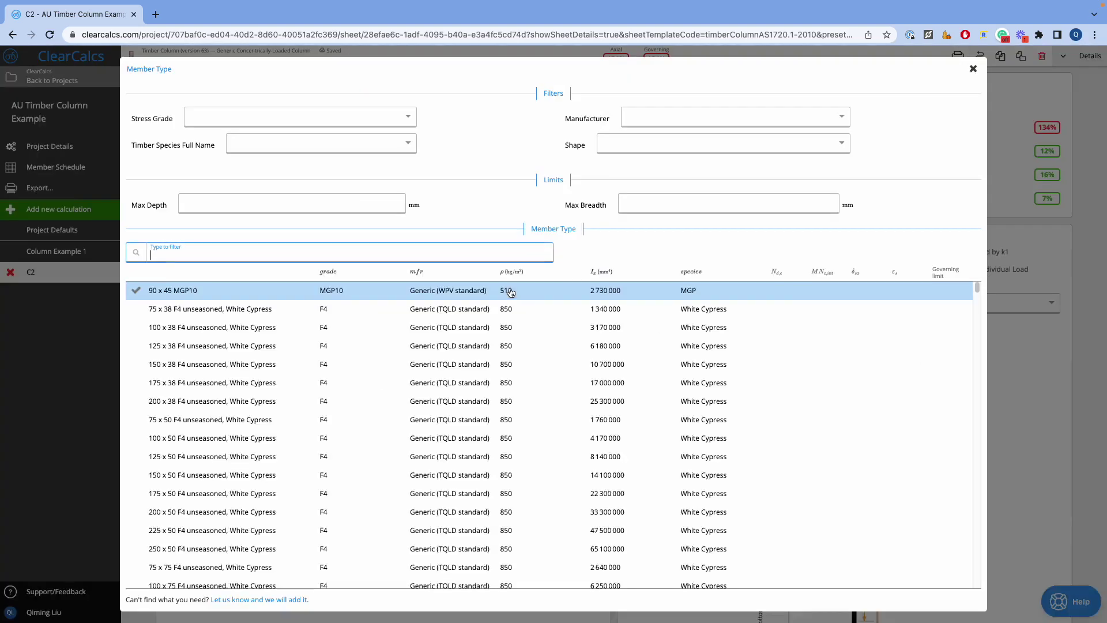
pyautogui.click(379, 118)
pyautogui.click(633, 118)
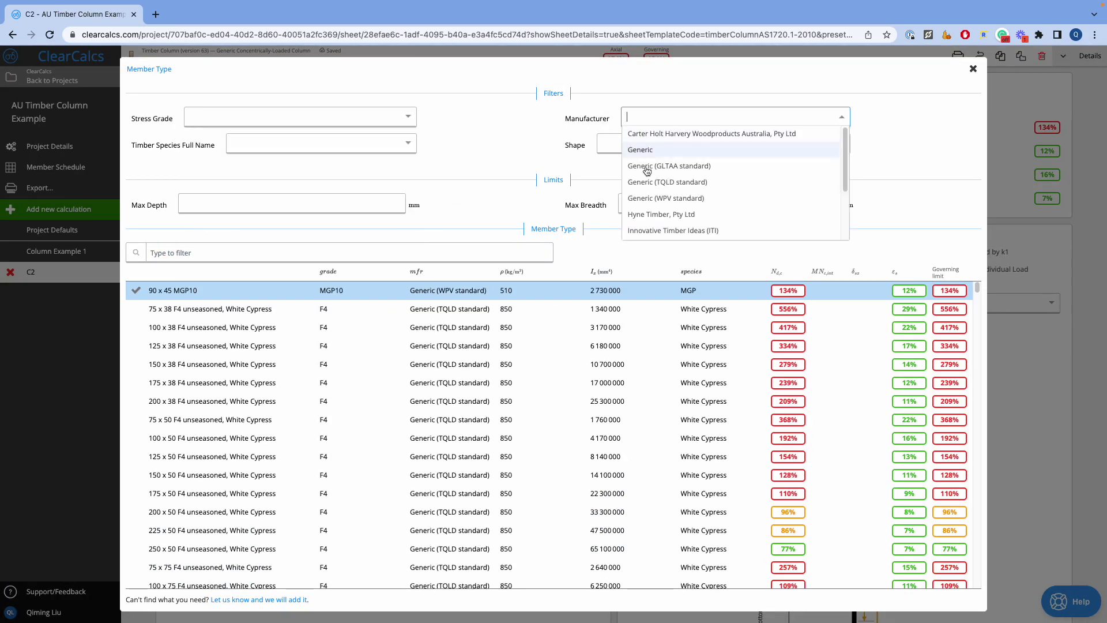
pyautogui.click(654, 197)
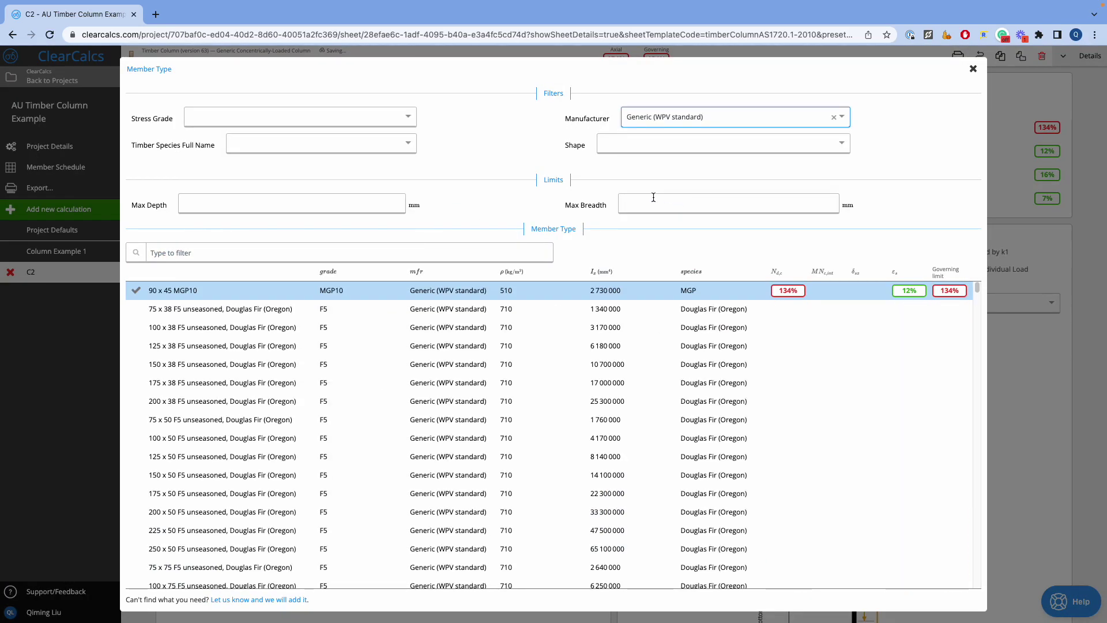
pyautogui.click(294, 257)
pyautogui.write('75')
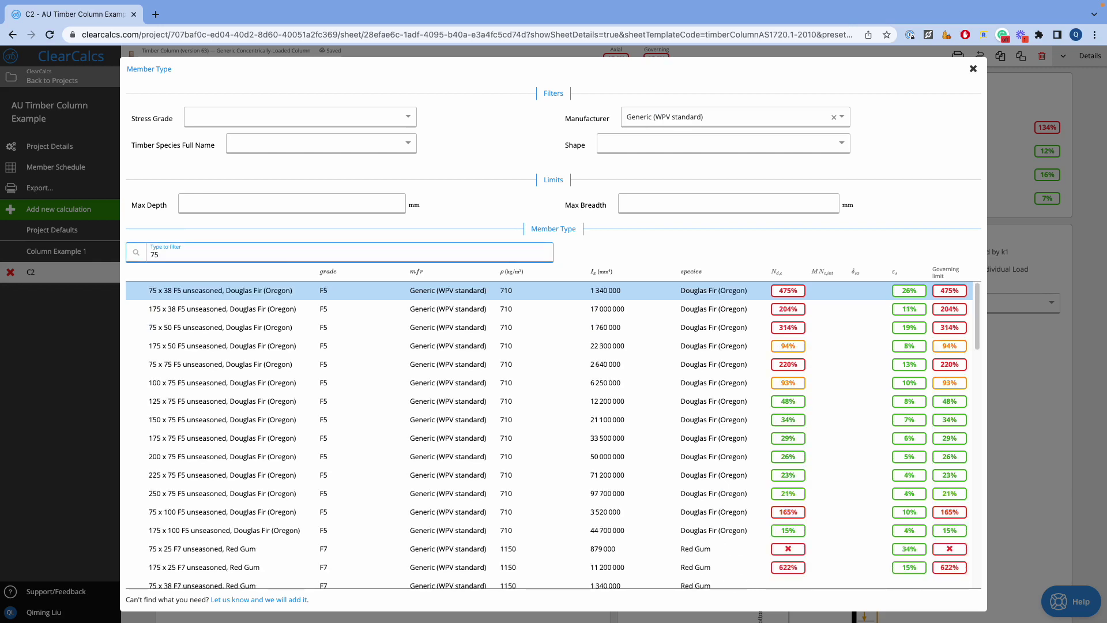
pyautogui.click(441, 427)
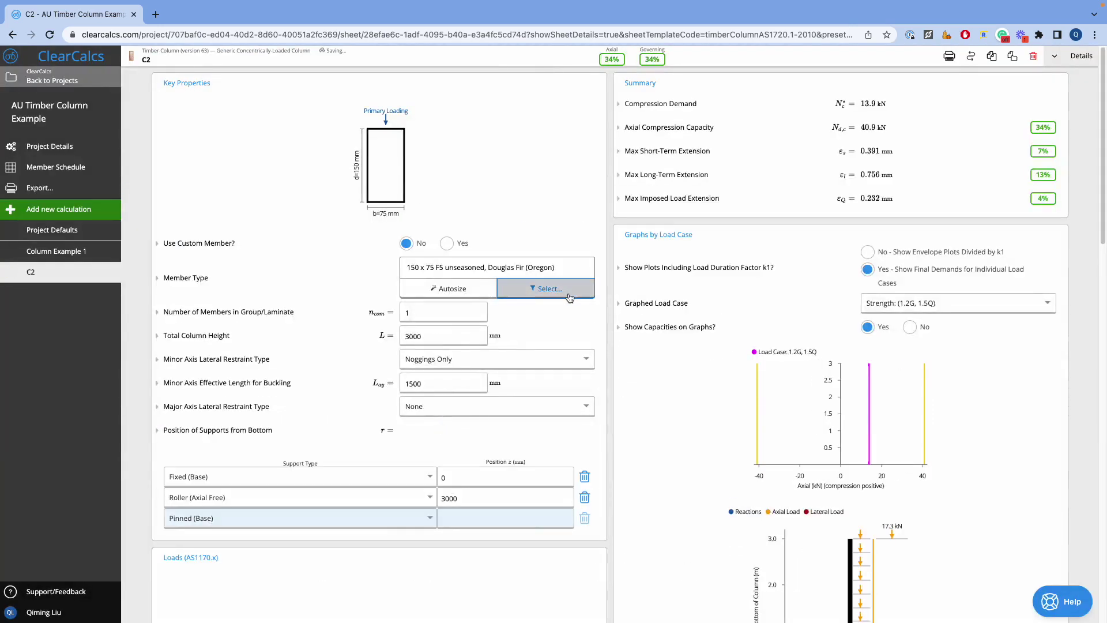
# - Switch C2 to a custom member with Balau - Seasoned species
pyautogui.click(447, 242)
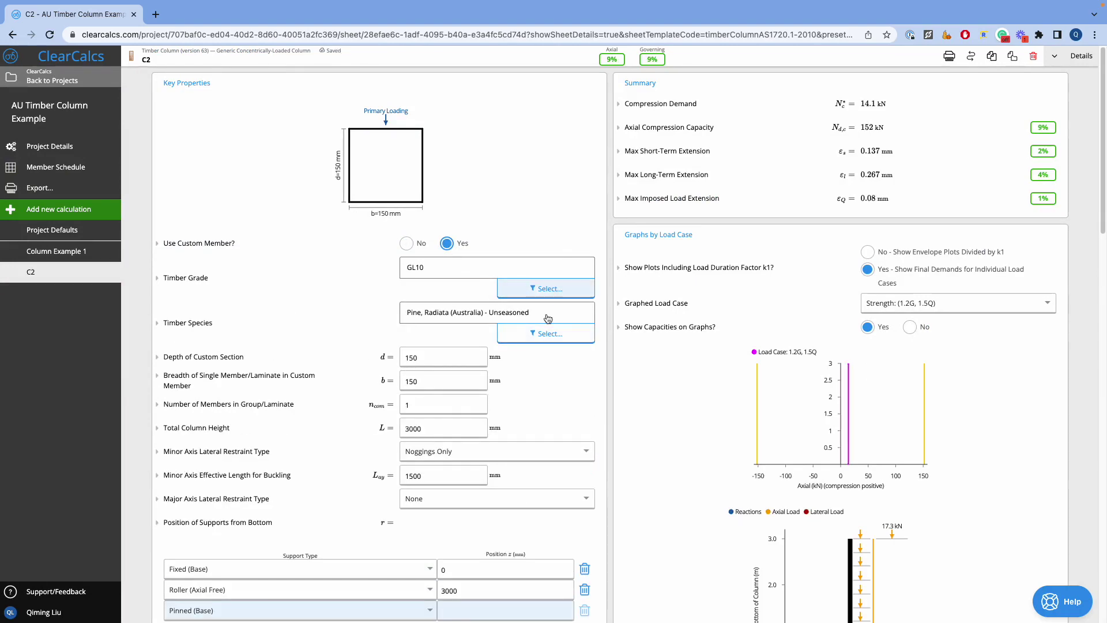
pyautogui.click(546, 333)
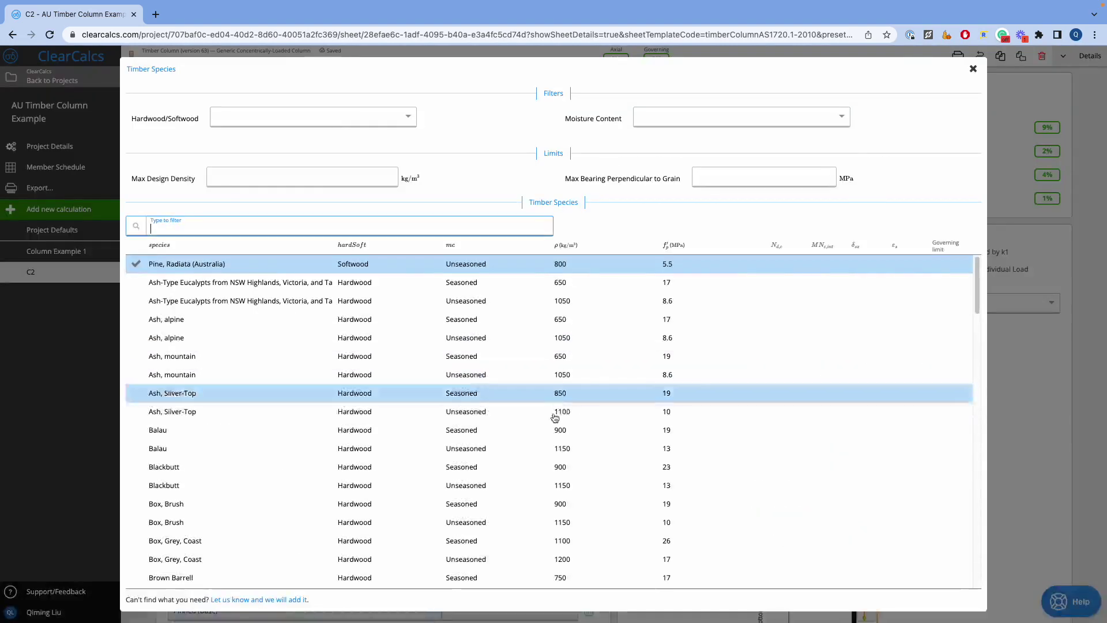
pyautogui.click(525, 427)
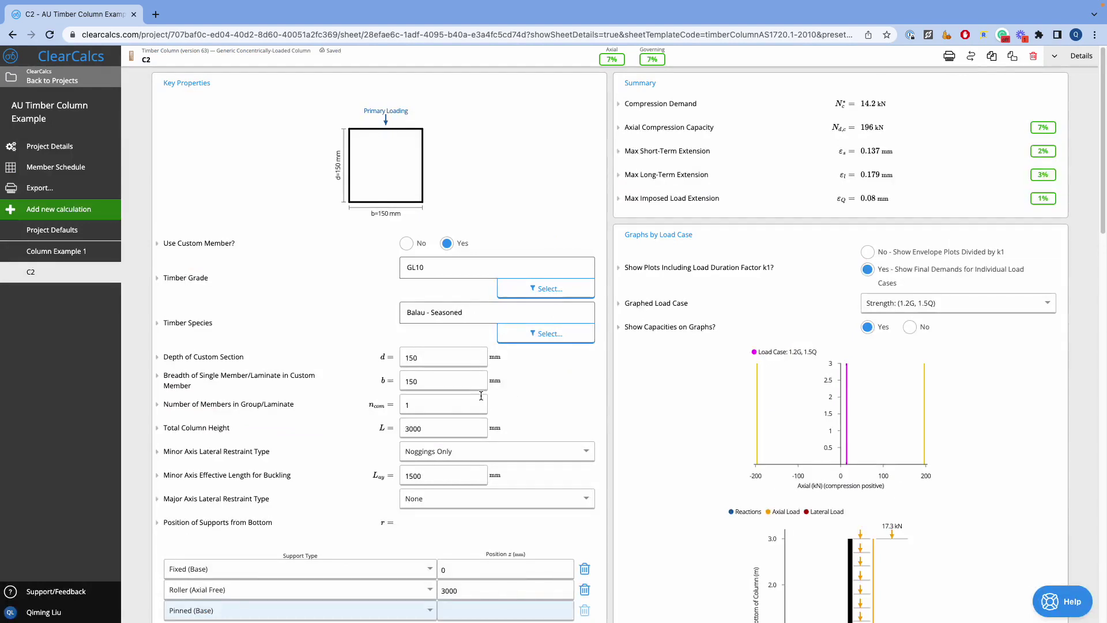
# - Set the number of members in the group to 3
pyautogui.click(277, 411)
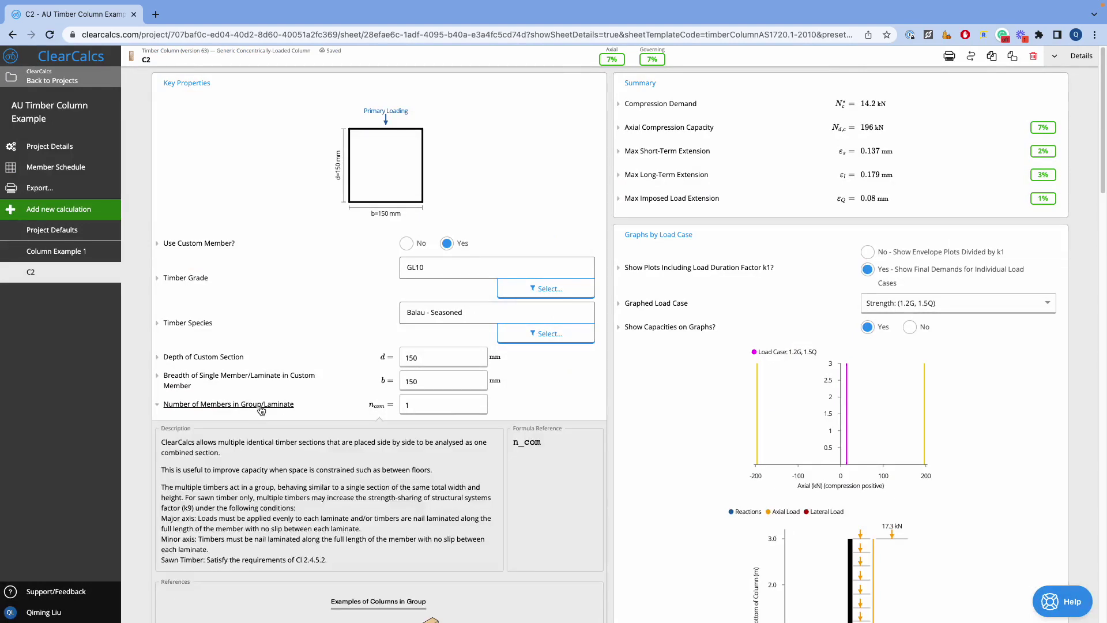
pyautogui.scroll(-2, 261, 408)
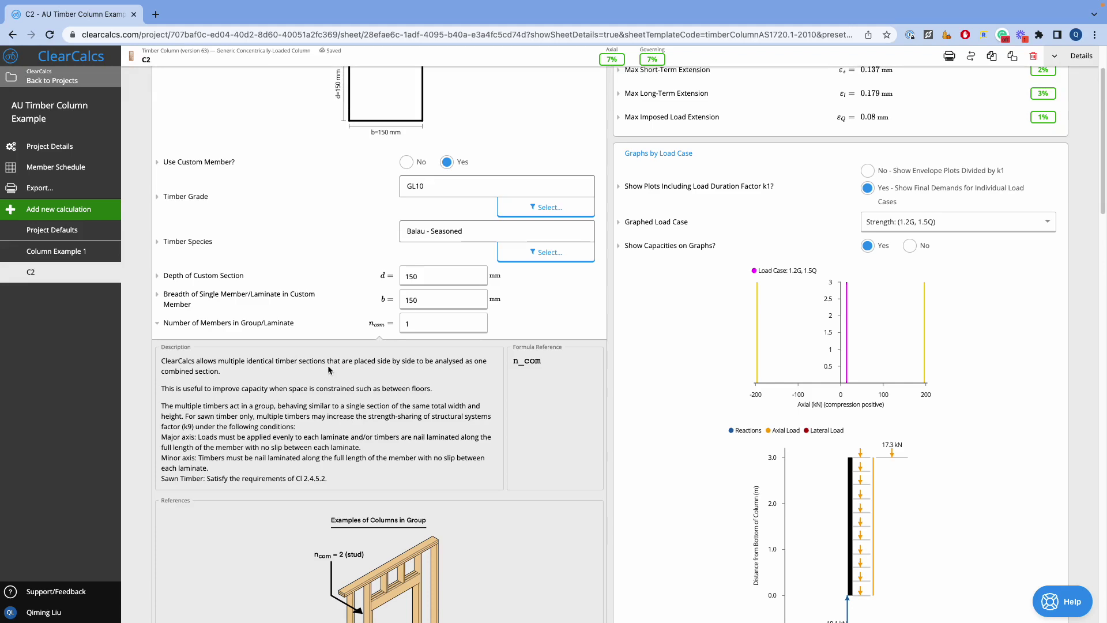
pyautogui.click(413, 329)
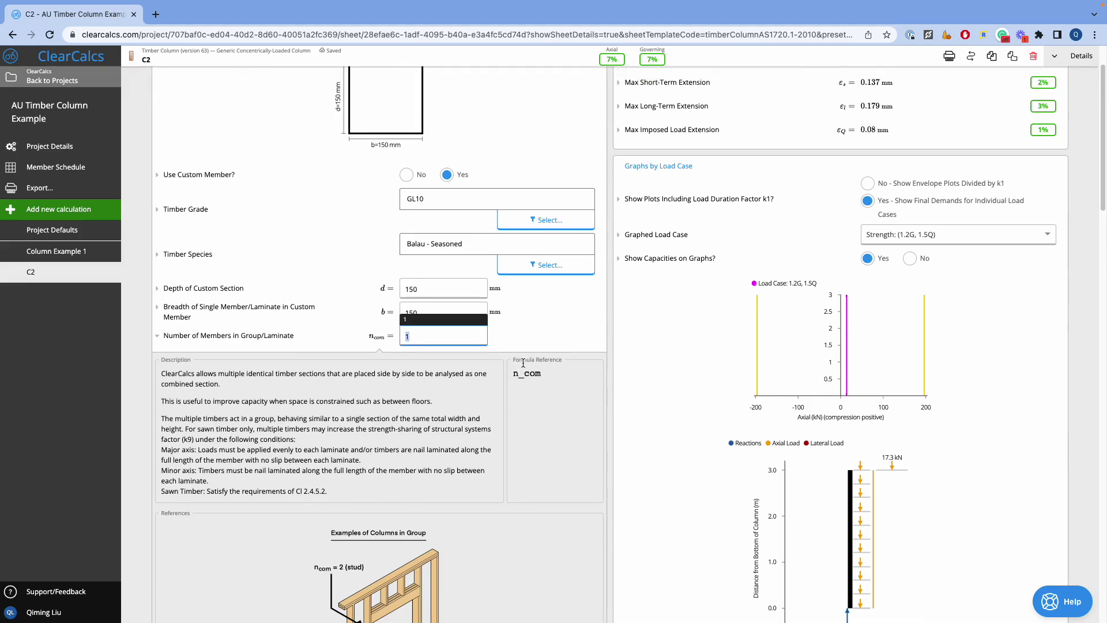
pyautogui.write('3')
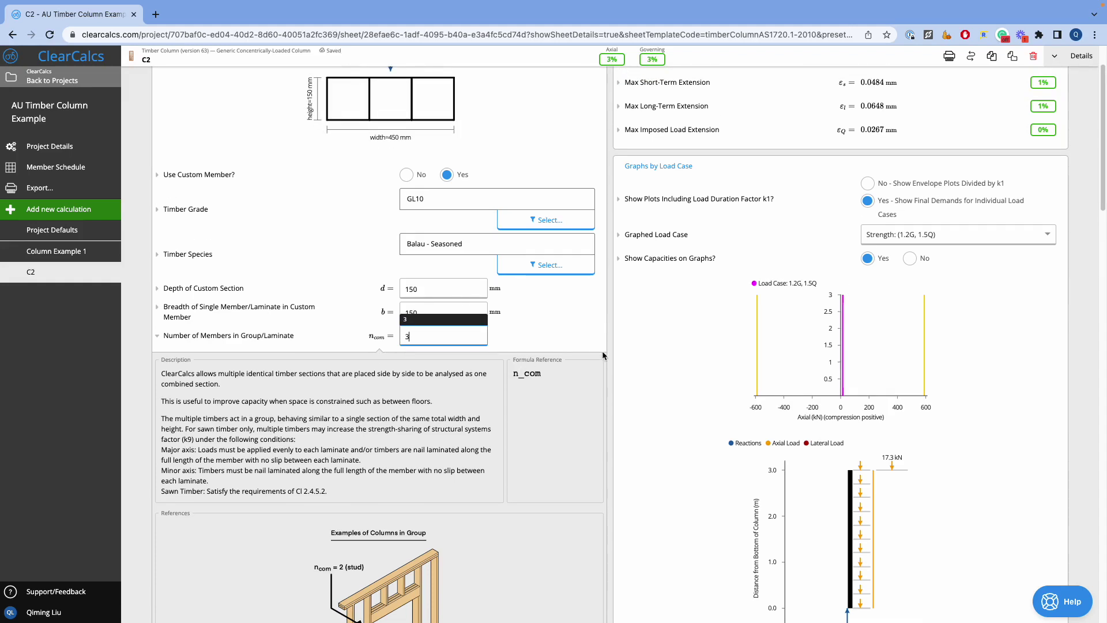
pyautogui.click(582, 330)
pyautogui.click(319, 346)
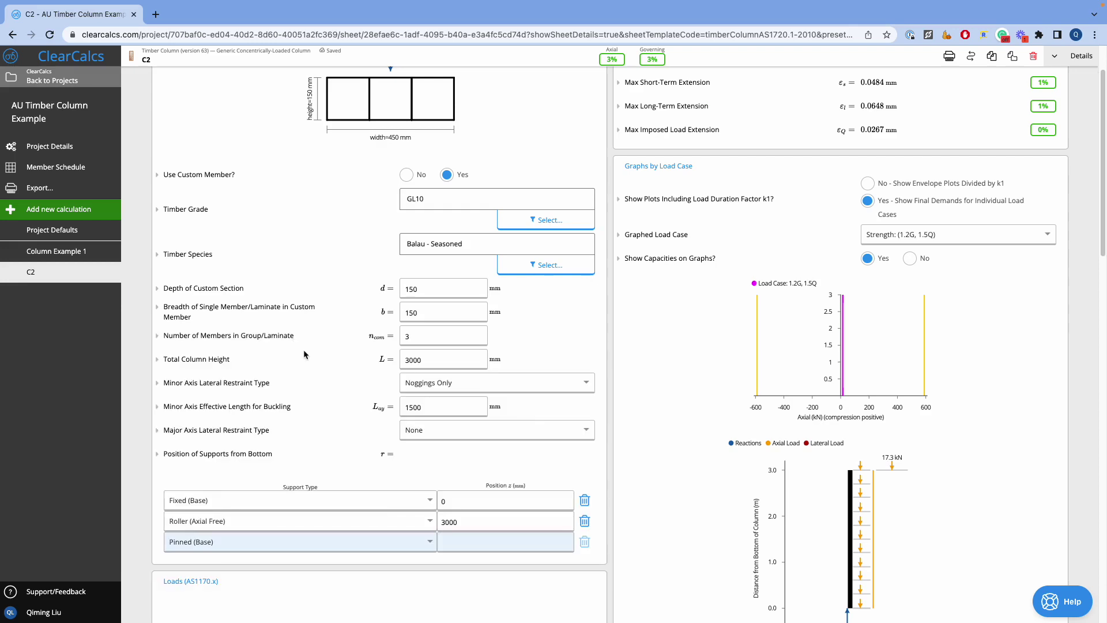
# - Set total column height to 4000 mm and major-axis lateral restraint to Discrete
pyautogui.click(461, 360)
pyautogui.write('4000')
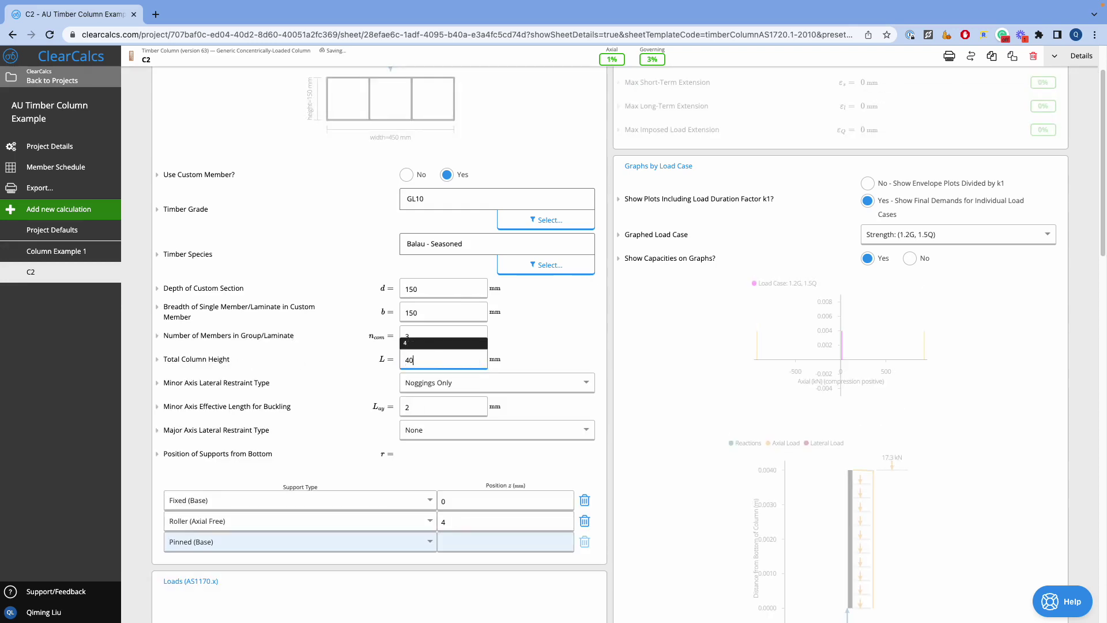
pyautogui.click(558, 343)
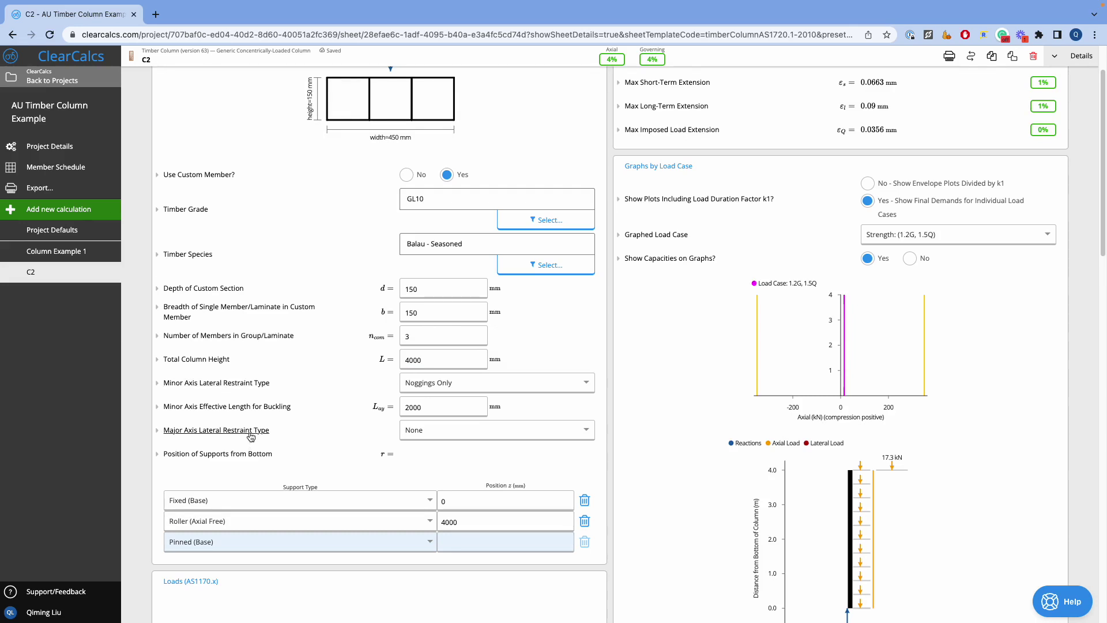
pyautogui.click(457, 434)
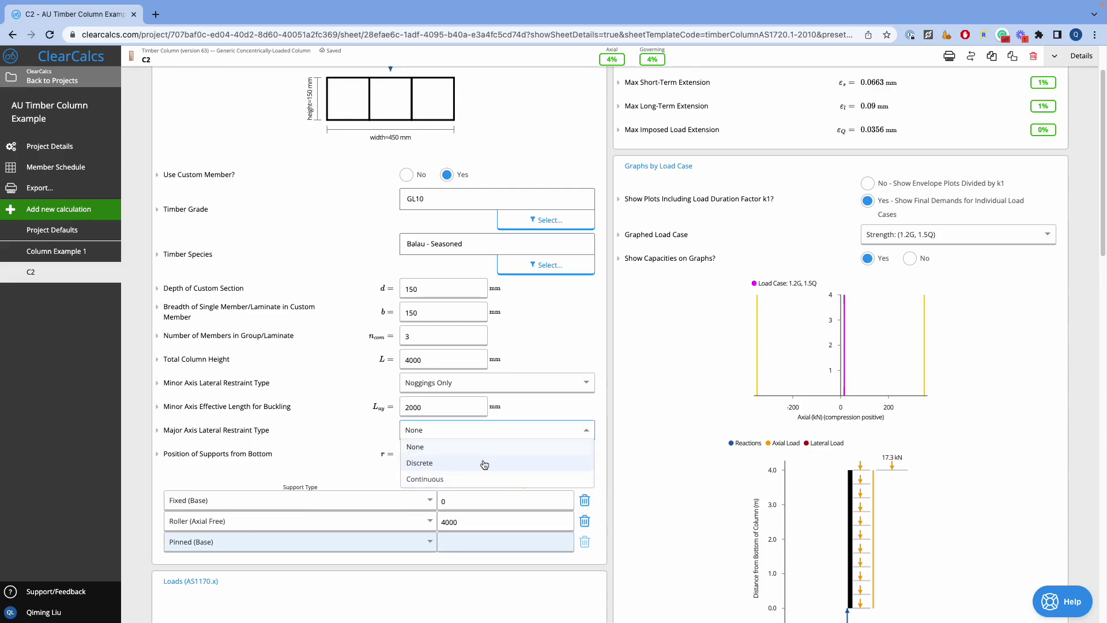
pyautogui.click(483, 462)
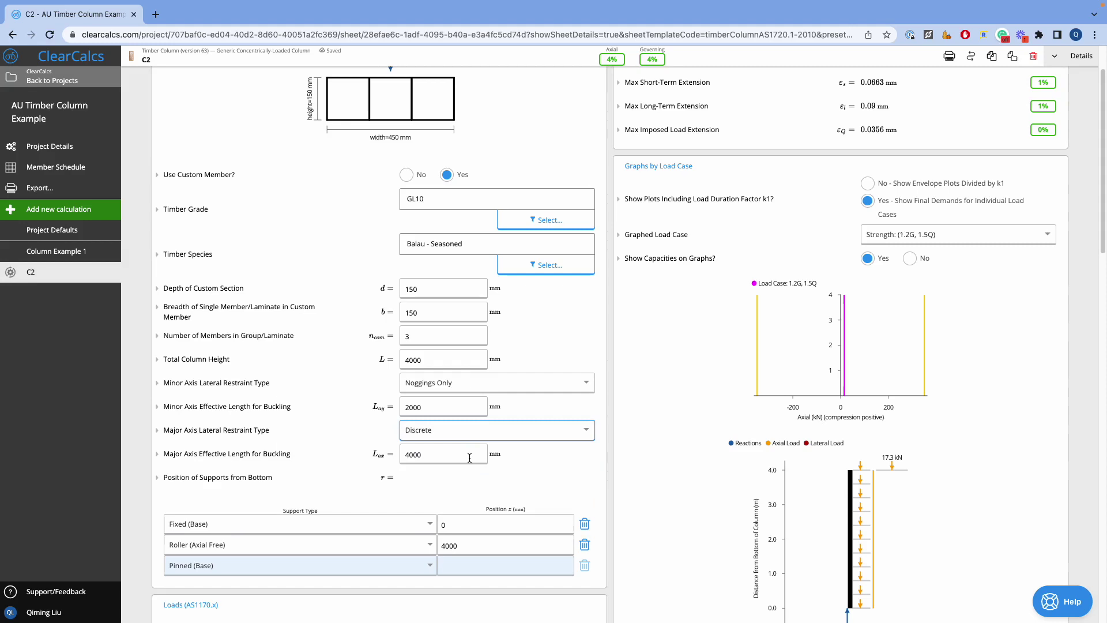
pyautogui.click(267, 460)
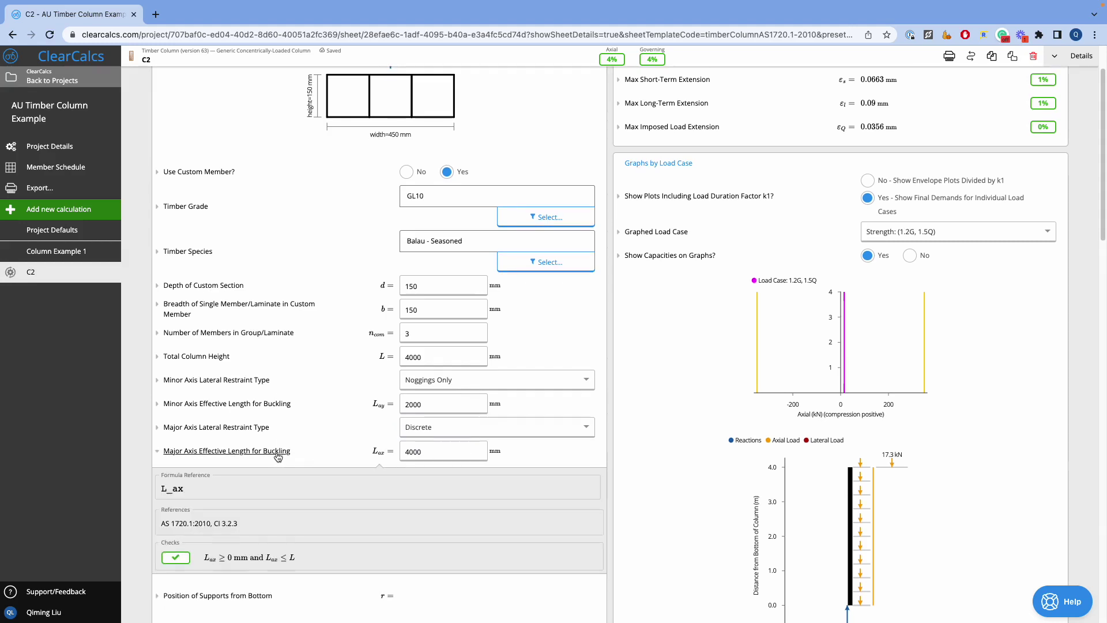
pyautogui.scroll(-2, 272, 416)
# - Review the restraint type descriptions and expand the Position of Supports from Bottom explanation
pyautogui.click(245, 364)
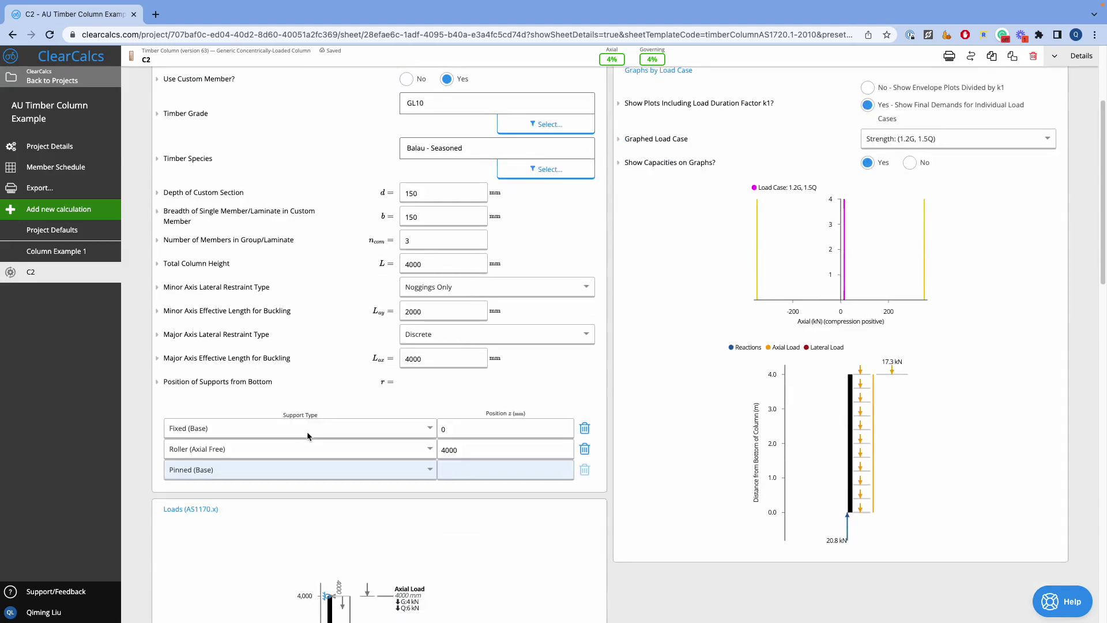
pyautogui.click(255, 289)
pyautogui.scroll(-4, 254, 292)
pyautogui.scroll(3, 254, 292)
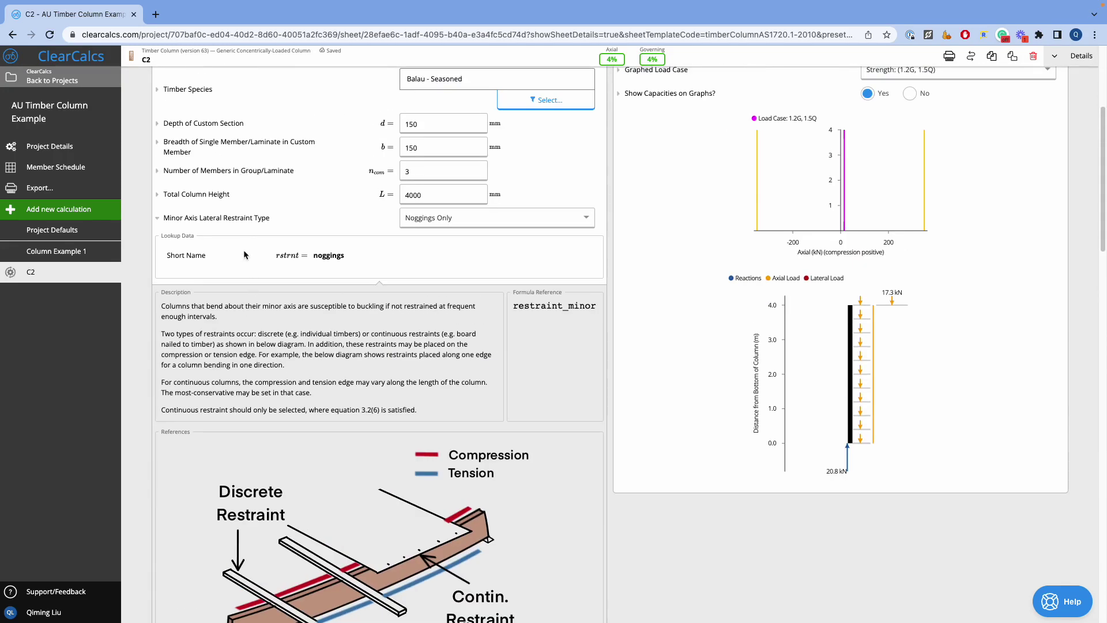
pyautogui.click(245, 220)
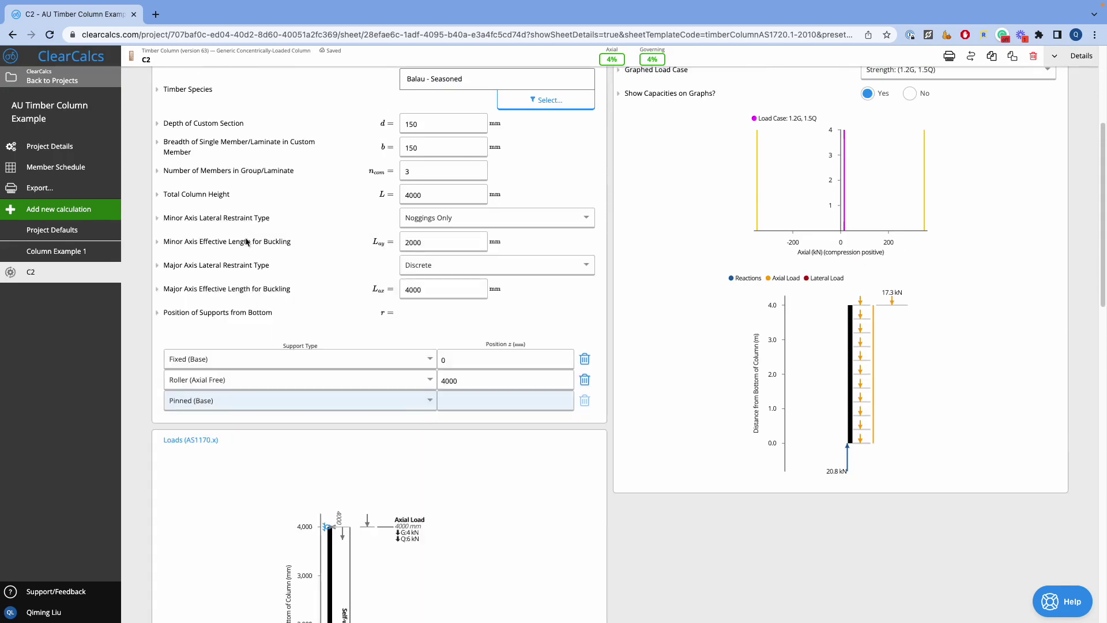
pyautogui.doubleClick(258, 267)
pyautogui.click(273, 317)
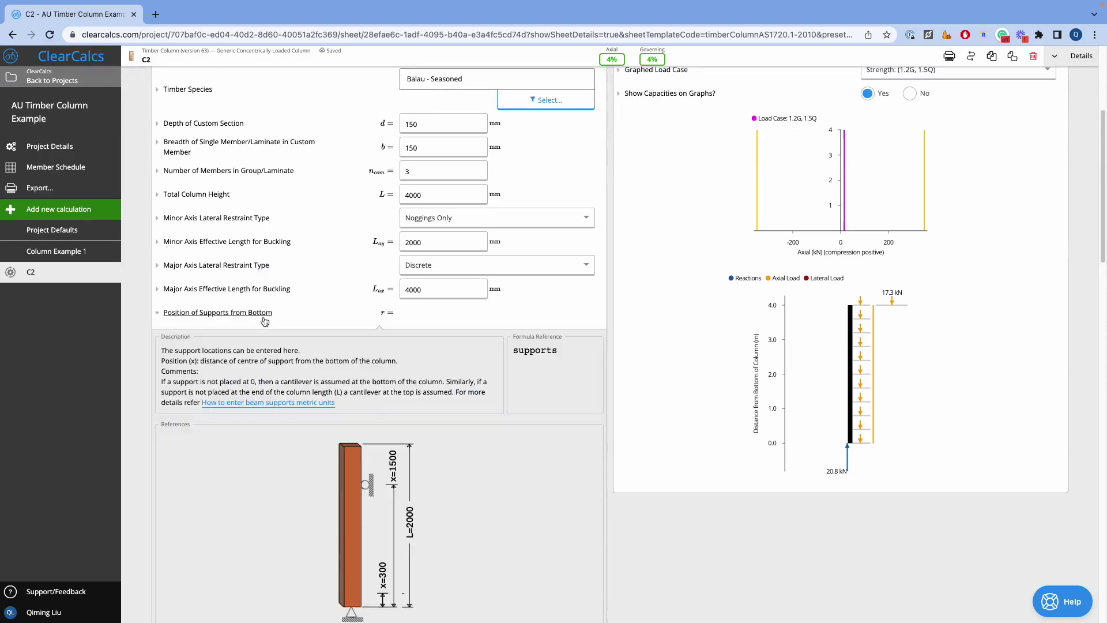
pyautogui.scroll(-3, 260, 300)
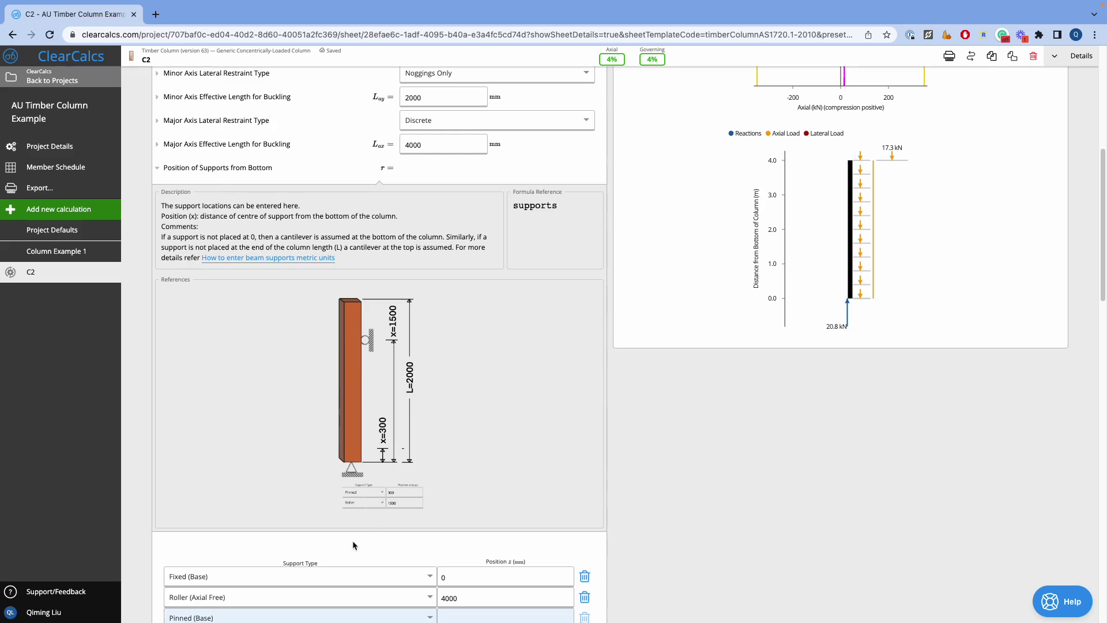
# - Position the two Pinned (Base) supports at 1500 mm and L/4 (1000 mm) from the bottom
pyautogui.scroll(-2, 352, 541)
pyautogui.click(338, 483)
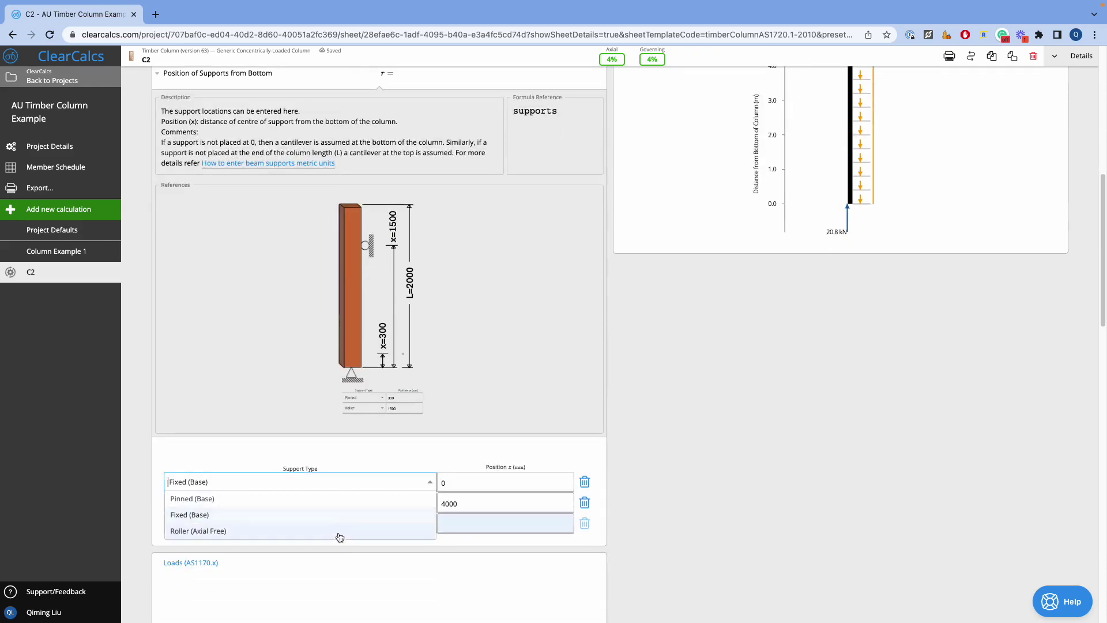
pyautogui.click(351, 369)
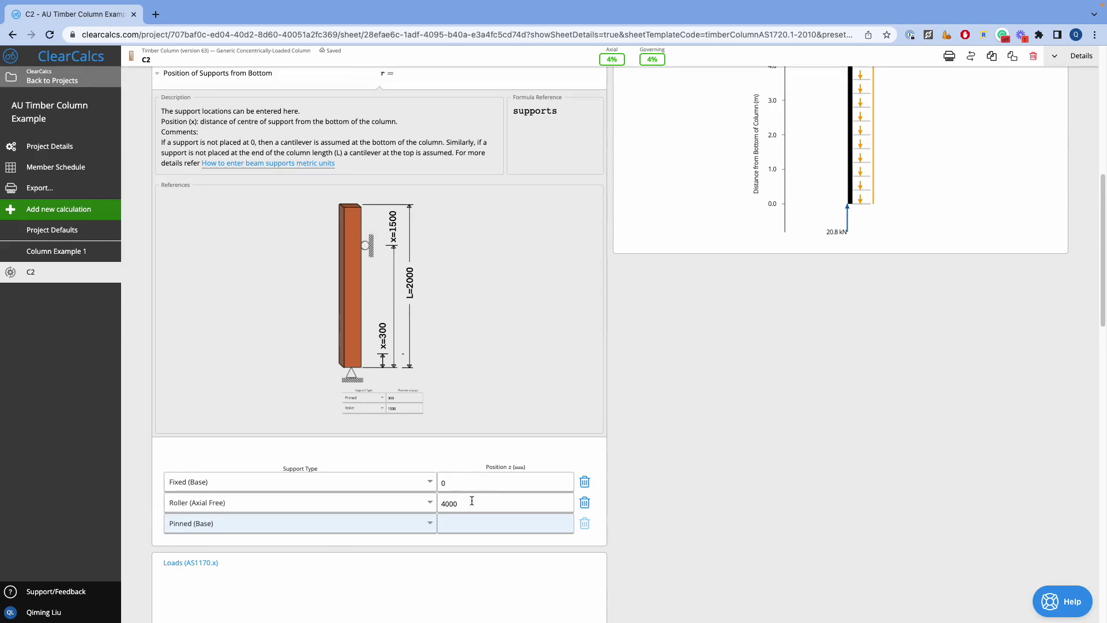
pyautogui.click(479, 524)
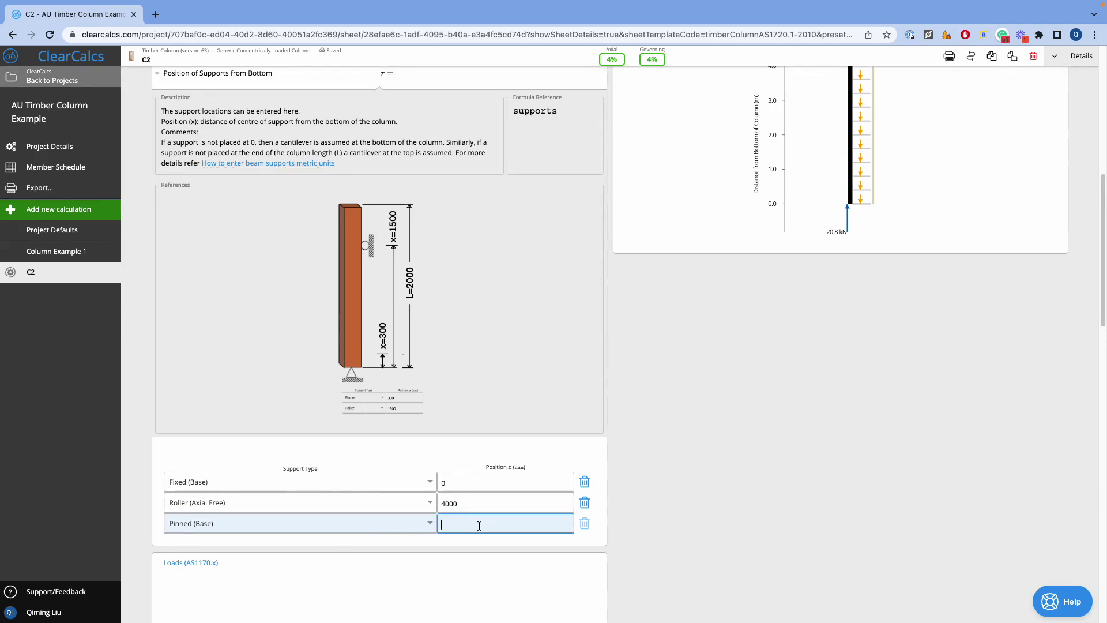
pyautogui.write('1500')
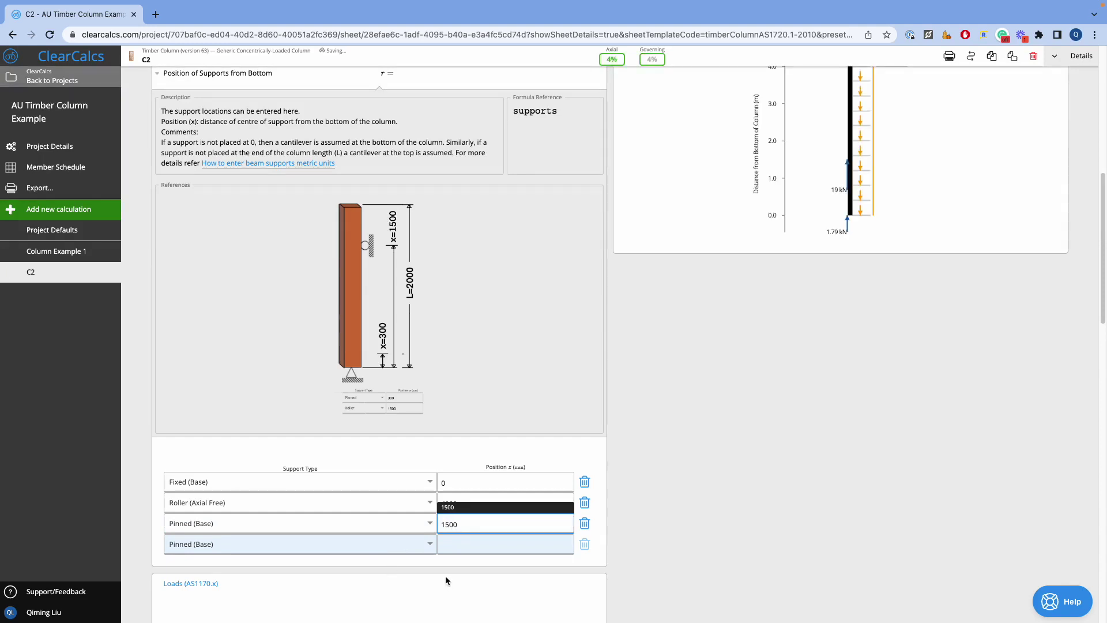
pyautogui.click(423, 542)
pyautogui.click(483, 548)
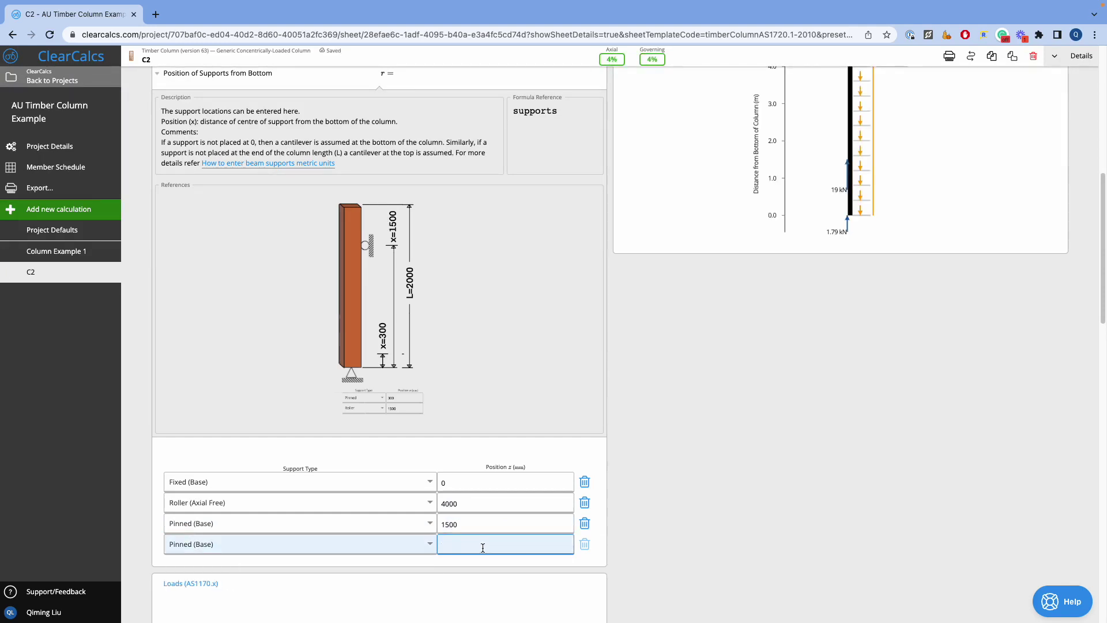
pyautogui.write('L/4')
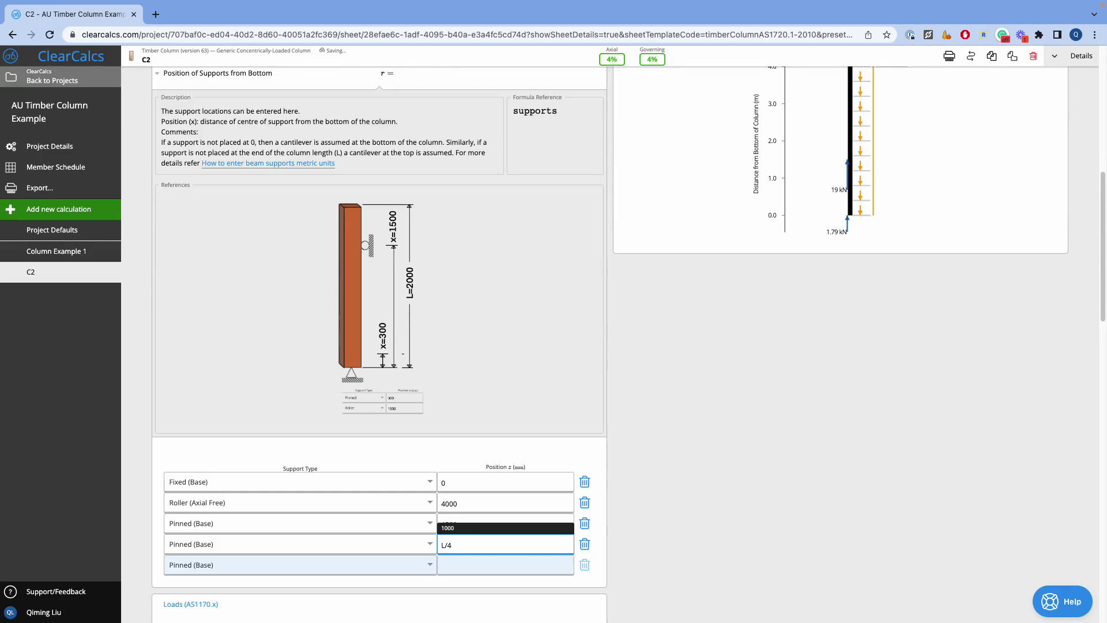
pyautogui.click(708, 523)
# - Open Load Magnitudes for the axial load, showing 4 kN dead and 6 kN live
pyautogui.scroll(-4, 422, 424)
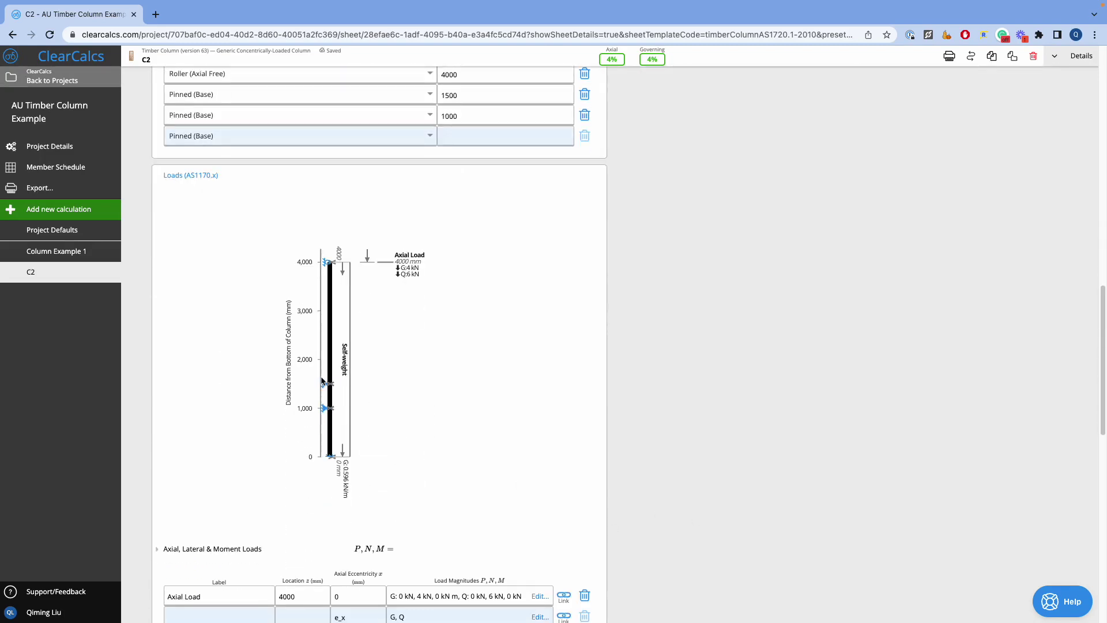
pyautogui.scroll(-2, 352, 462)
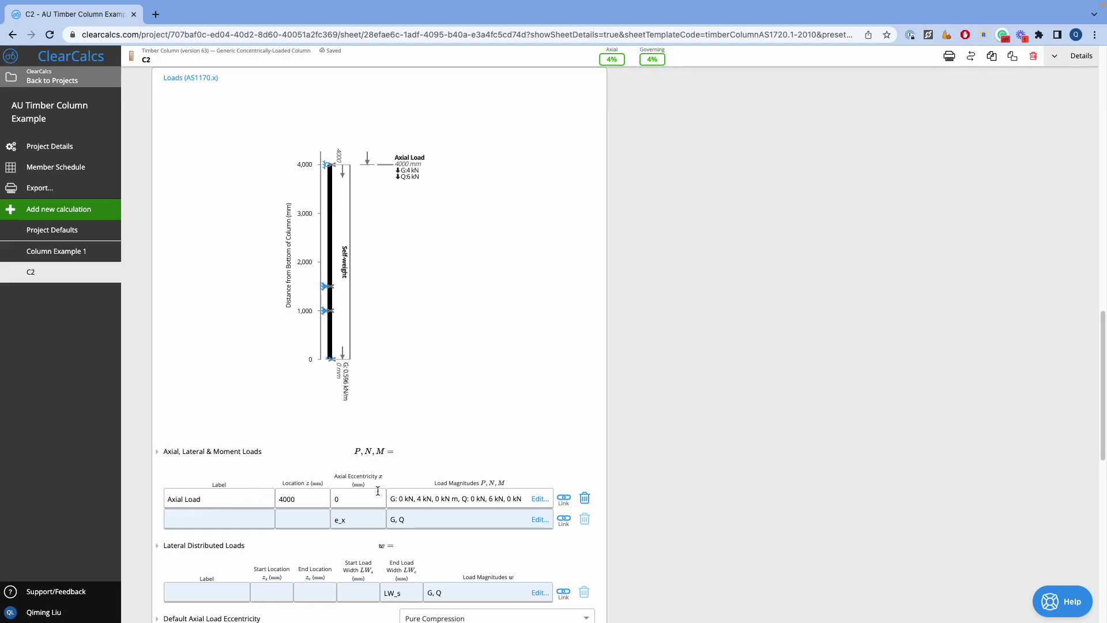
pyautogui.click(540, 498)
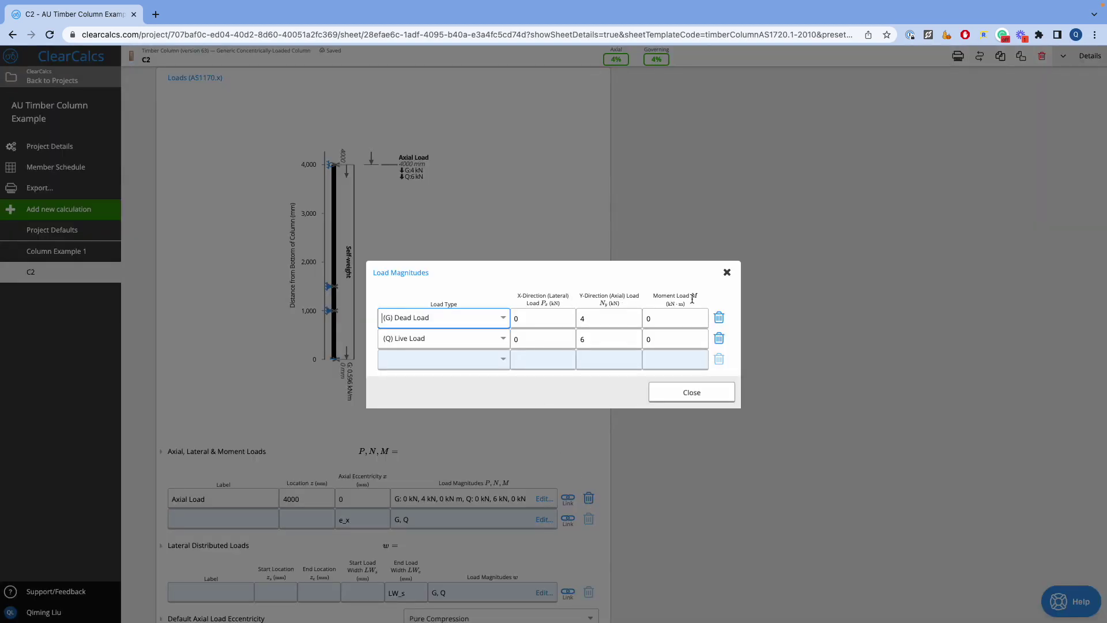
# - Close the Load Magnitudes dialog without changing the load types
pyautogui.click(474, 336)
pyautogui.scroll(-5, 467, 413)
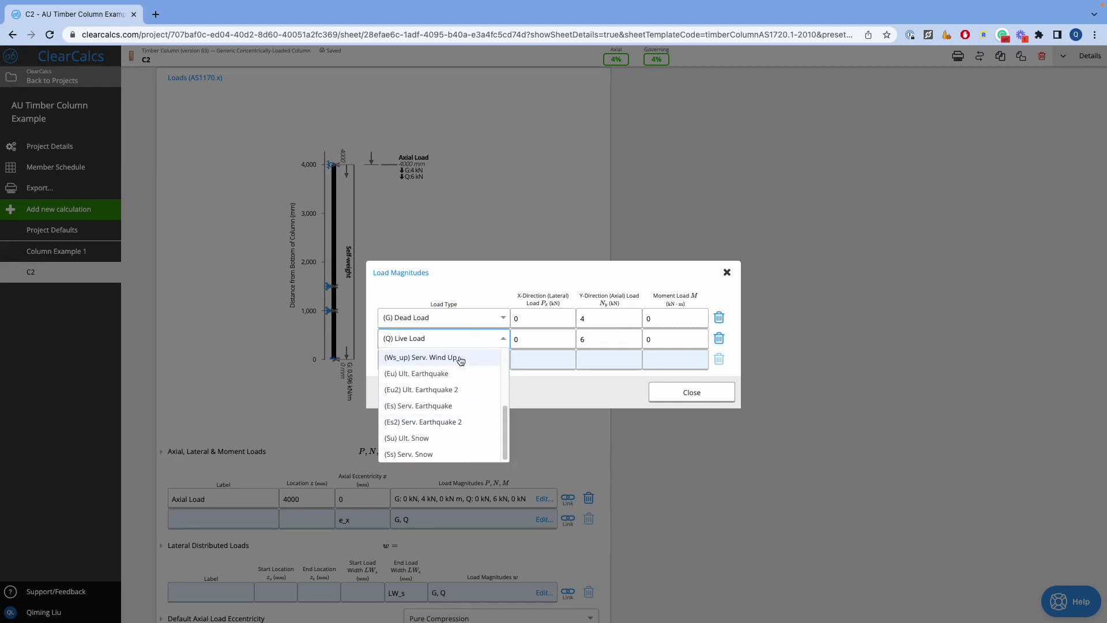
pyautogui.click(603, 390)
pyautogui.click(692, 395)
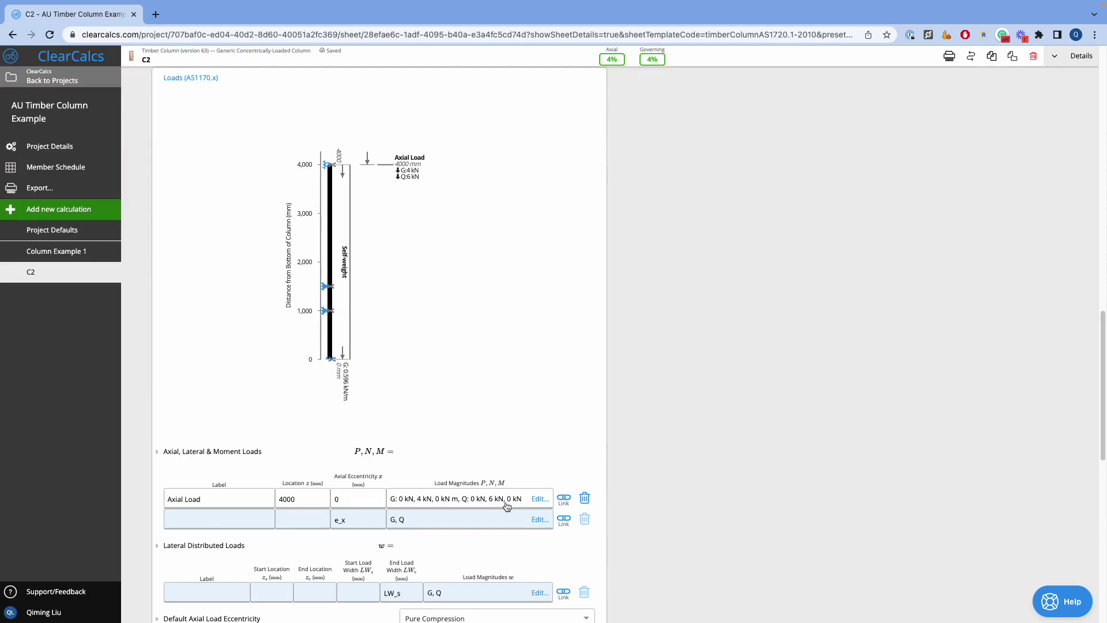
# - Link Column Example 1's support 1 reaction as a load located at L/3 (1333 mm)
pyautogui.click(563, 521)
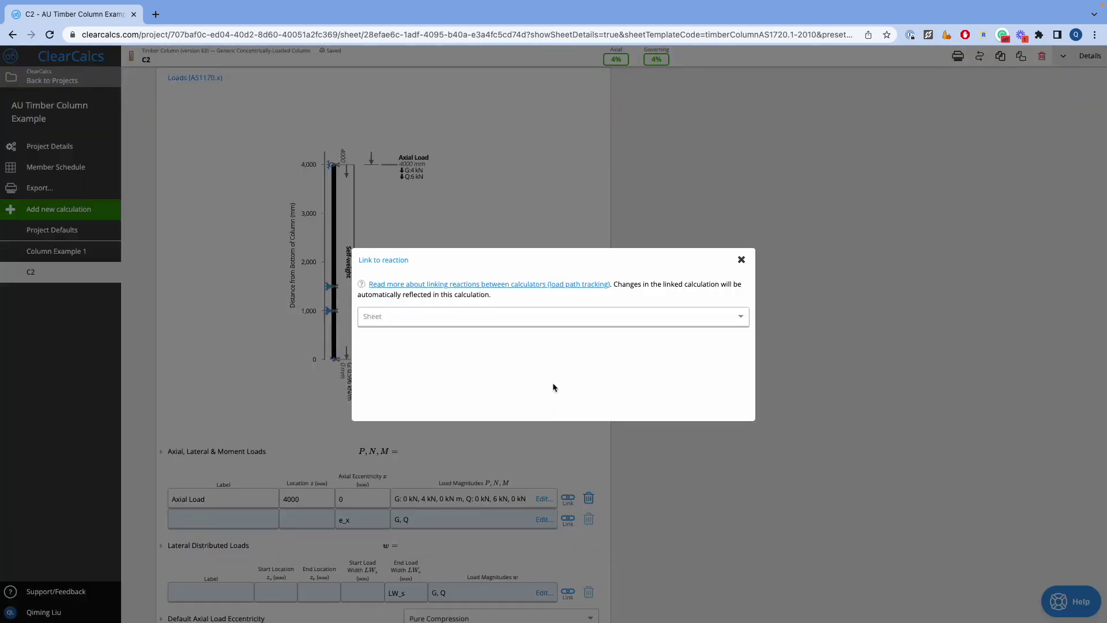
pyautogui.click(583, 316)
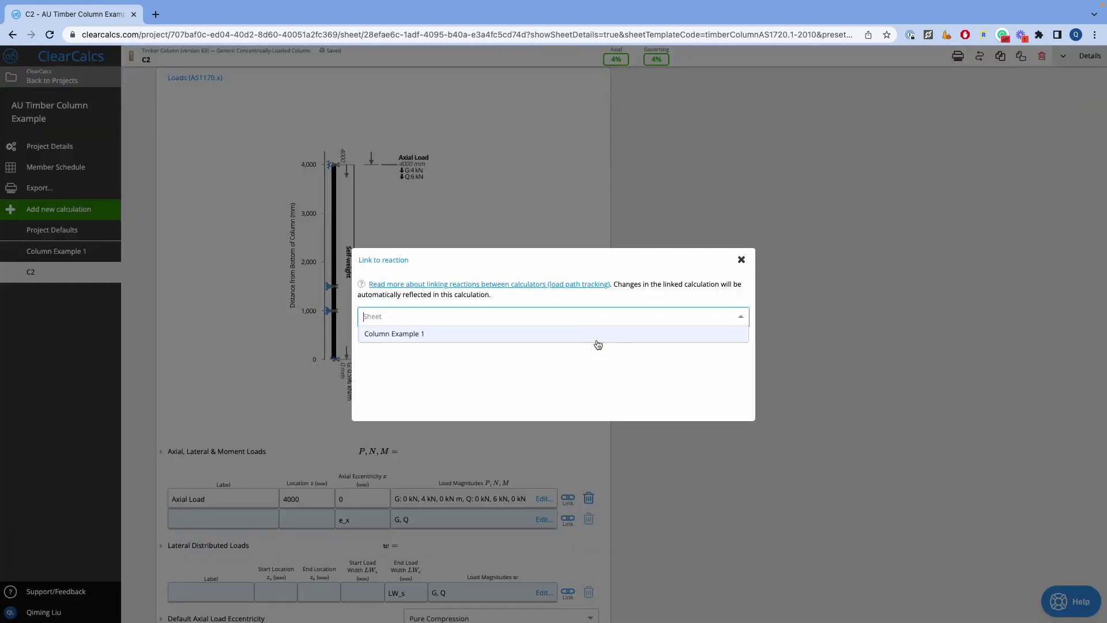
pyautogui.click(598, 339)
pyautogui.click(602, 368)
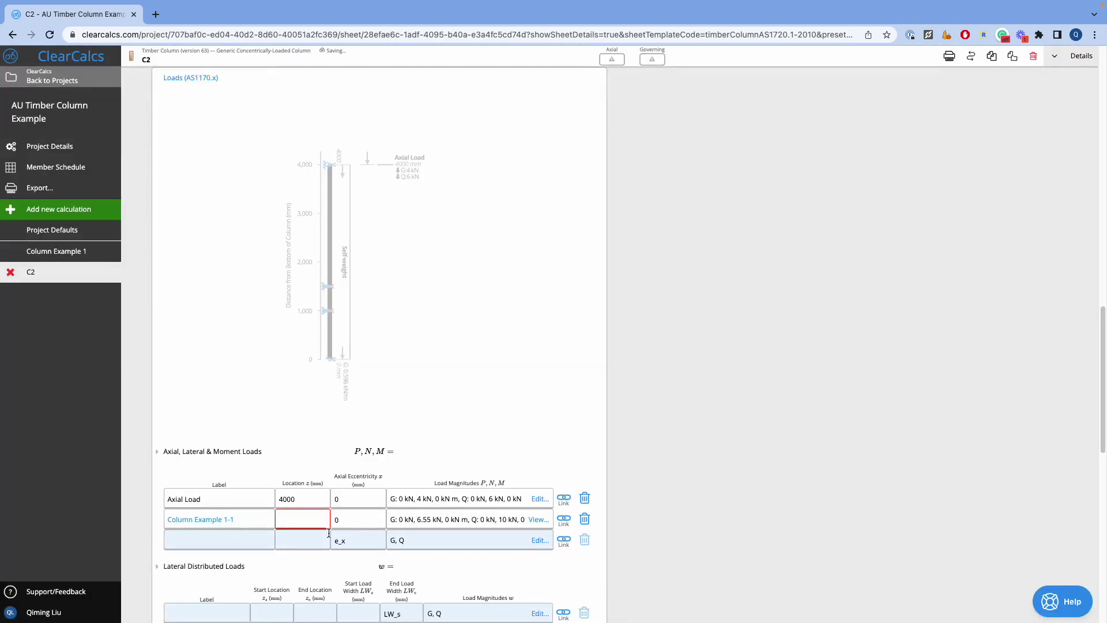
pyautogui.click(327, 520)
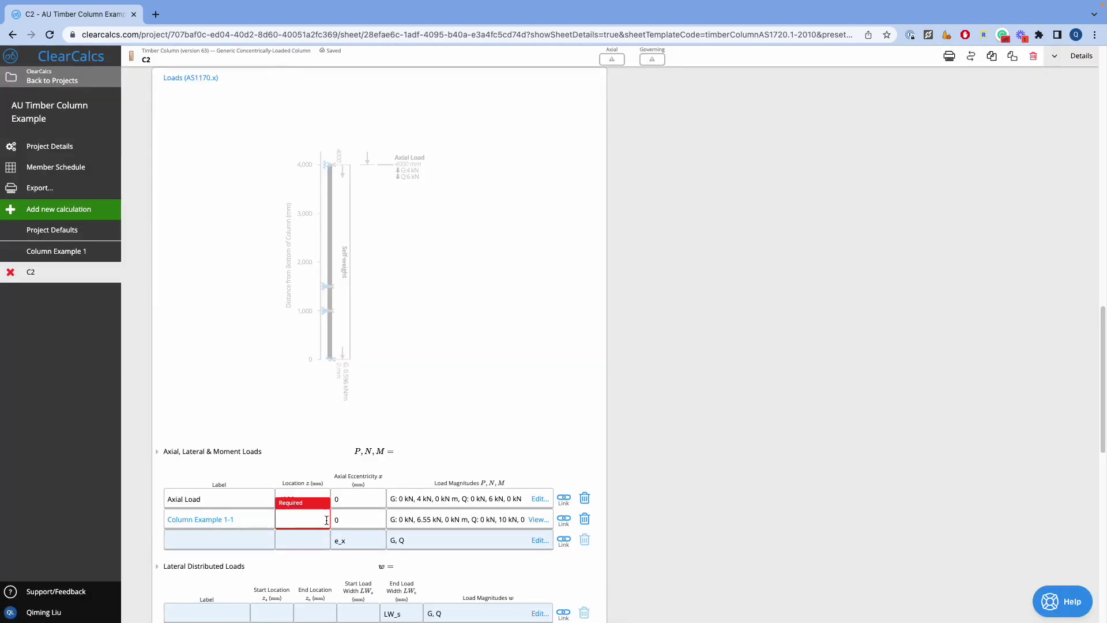
pyautogui.write('L')
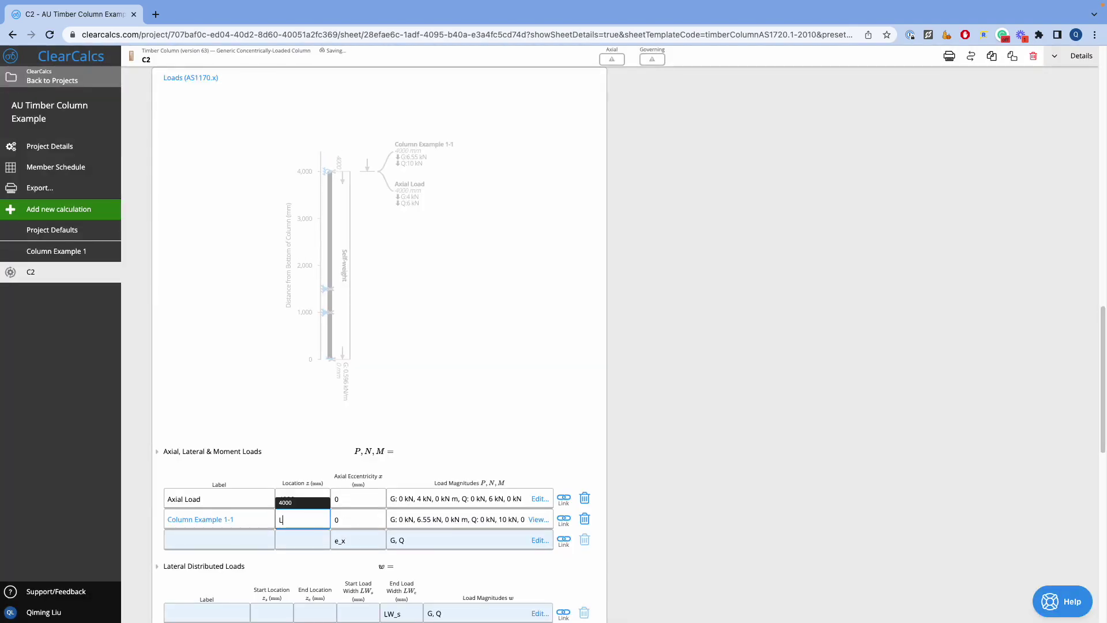
pyautogui.write('/3')
pyautogui.press('Return')
# - Apply Face default eccentricity and give Column Example 1-1 a 50 mm axial eccentricity
pyautogui.scroll(-4, 495, 399)
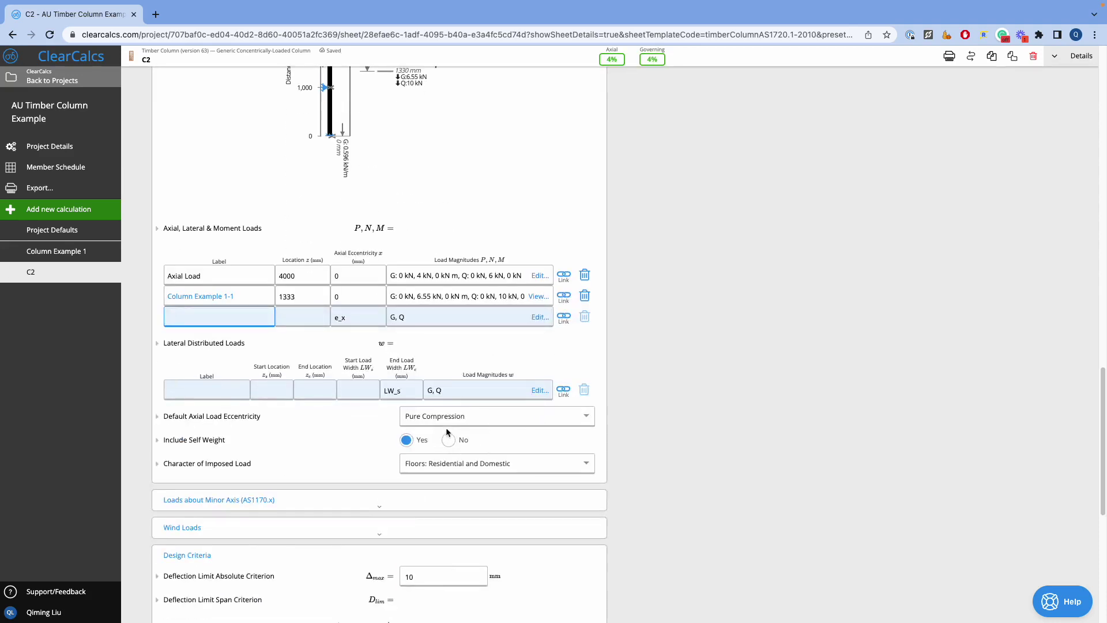
pyautogui.click(243, 425)
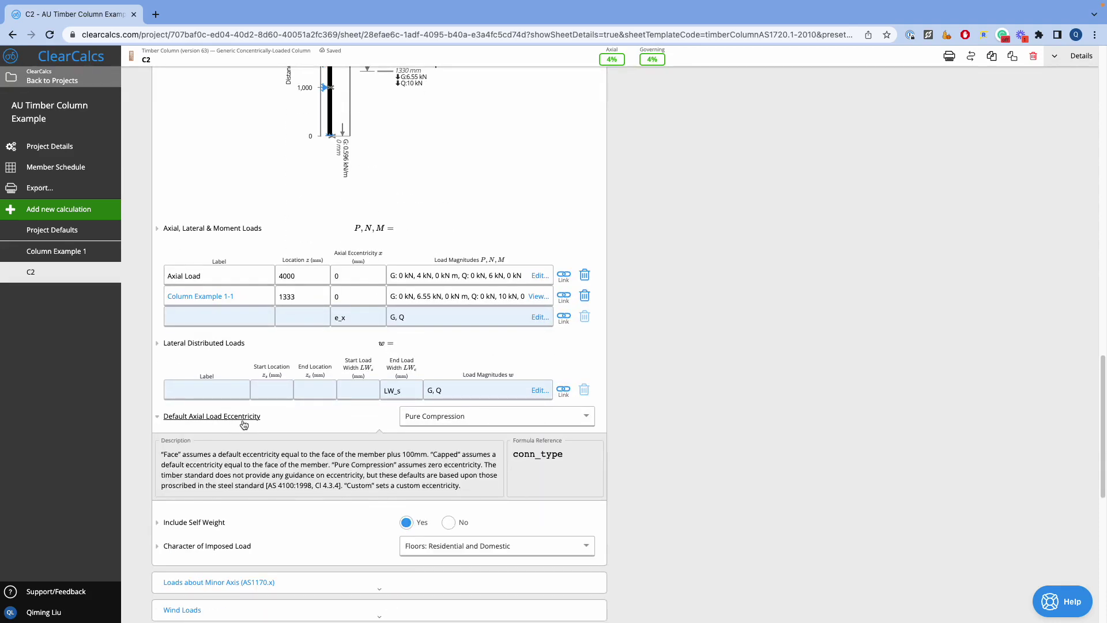
pyautogui.click(243, 425)
pyautogui.click(470, 415)
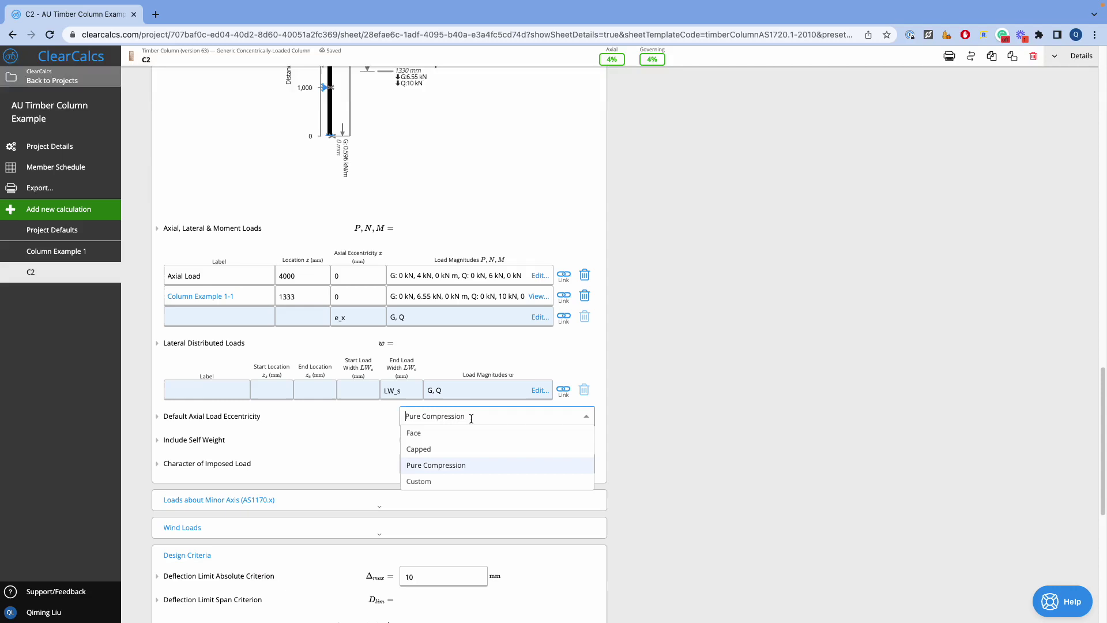
pyautogui.click(478, 436)
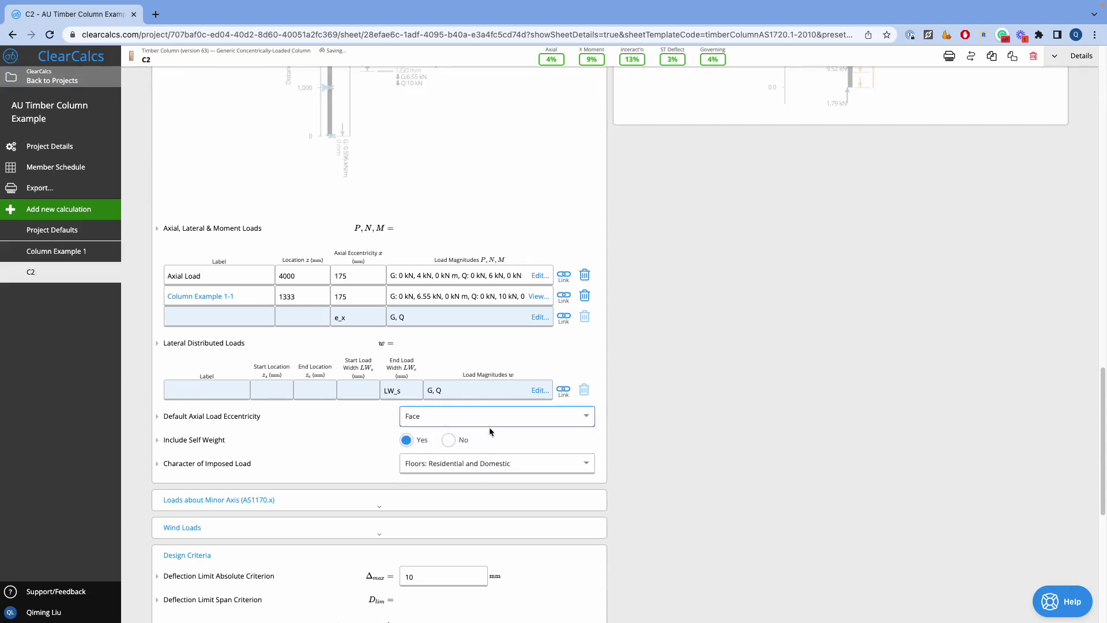
pyautogui.click(369, 295)
pyautogui.write('50')
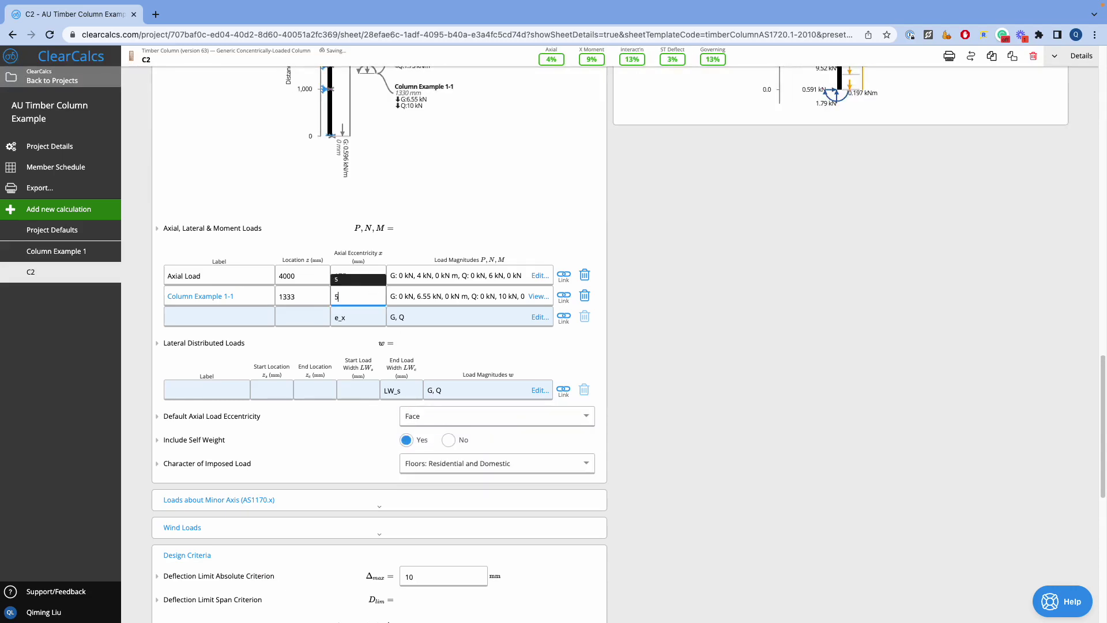
pyautogui.press('Return')
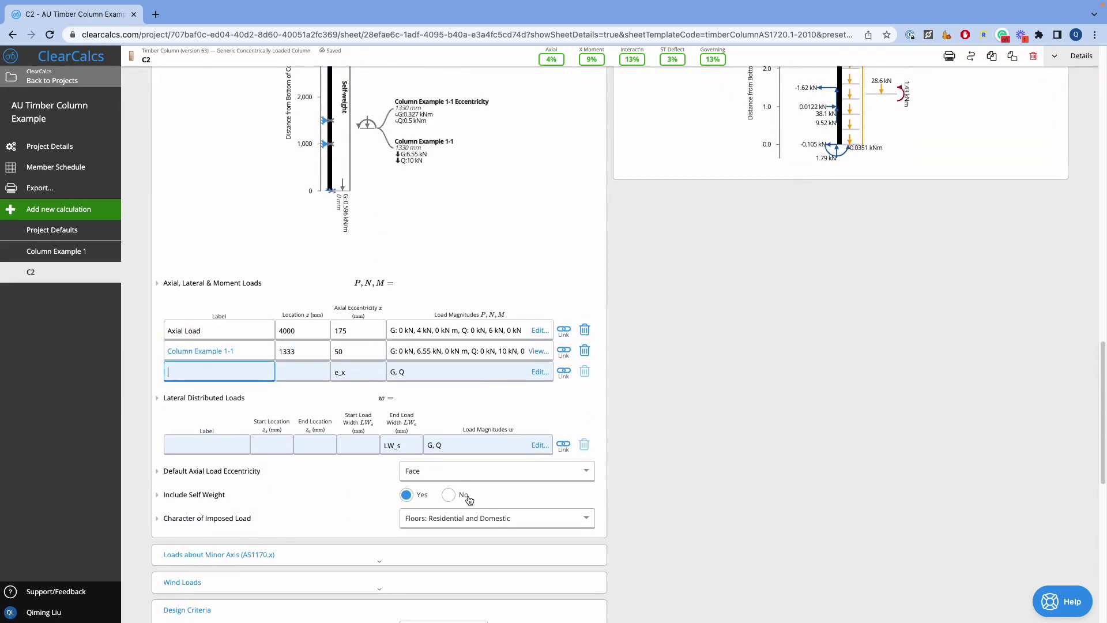
# - Keep self weight included and imposed load as Floors: Residential and Domestic
pyautogui.click(450, 495)
pyautogui.click(409, 497)
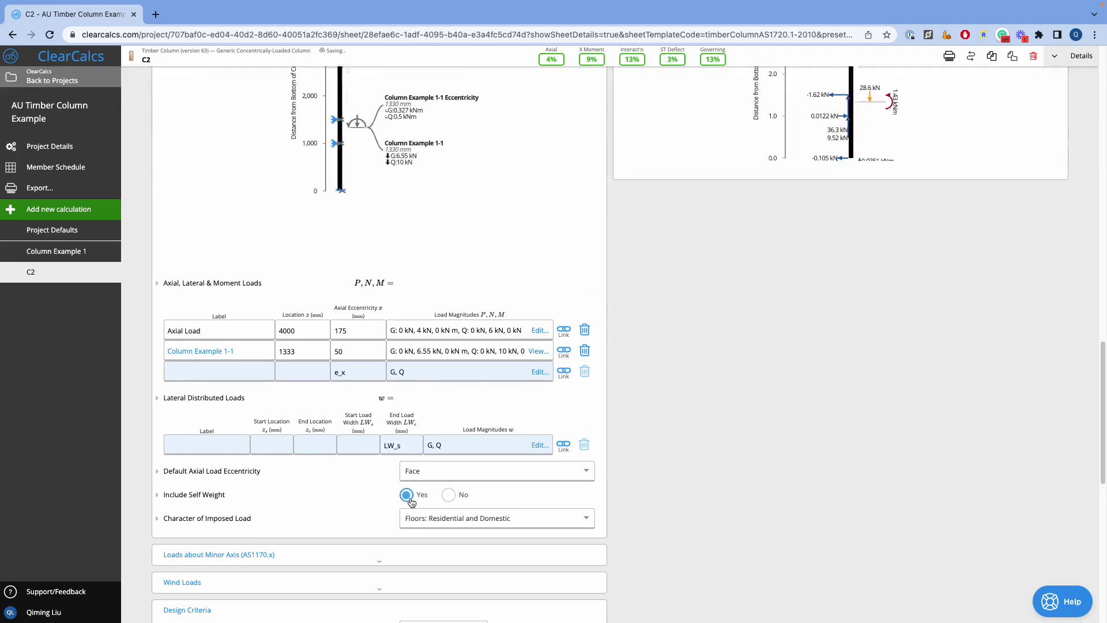
pyautogui.scroll(-1, 427, 491)
pyautogui.click(472, 459)
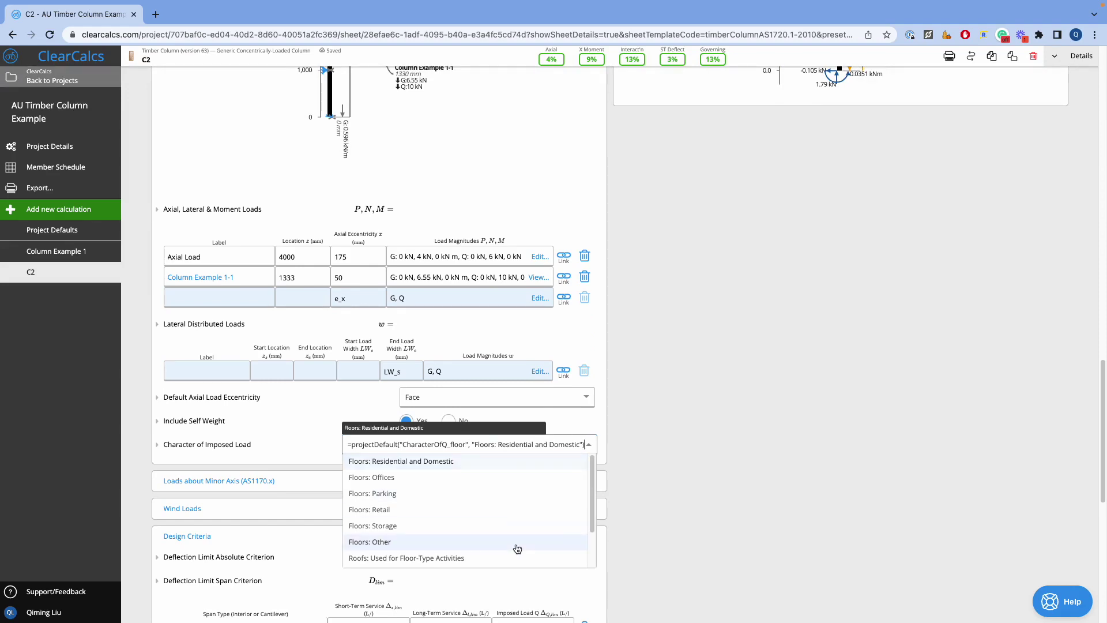
pyautogui.click(520, 463)
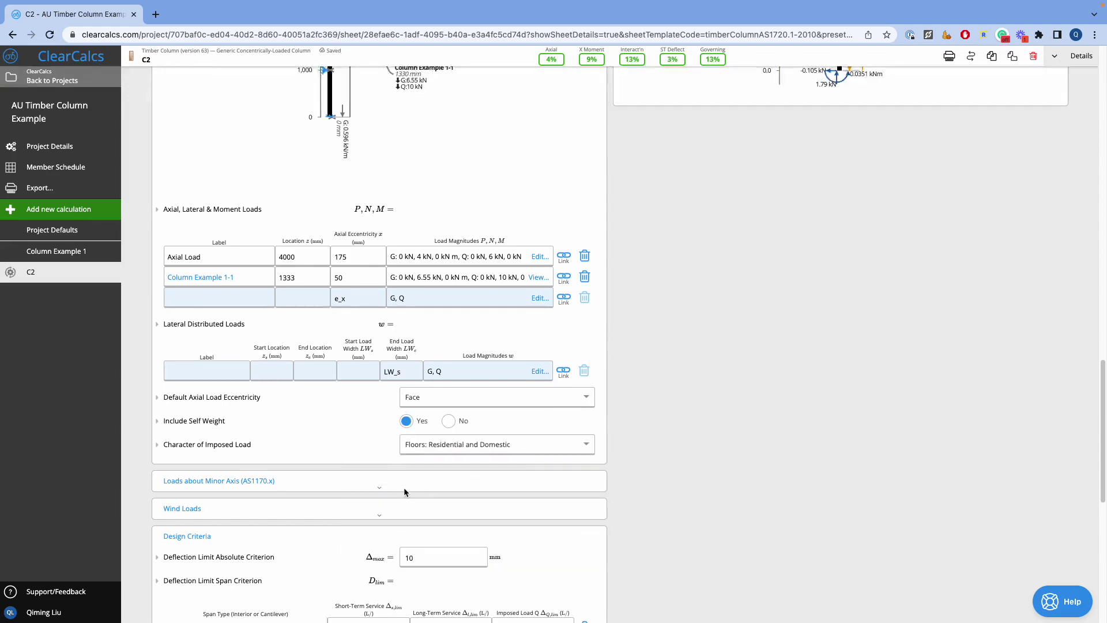
pyautogui.scroll(-2, 403, 461)
pyautogui.click(364, 362)
pyautogui.scroll(-3, 369, 364)
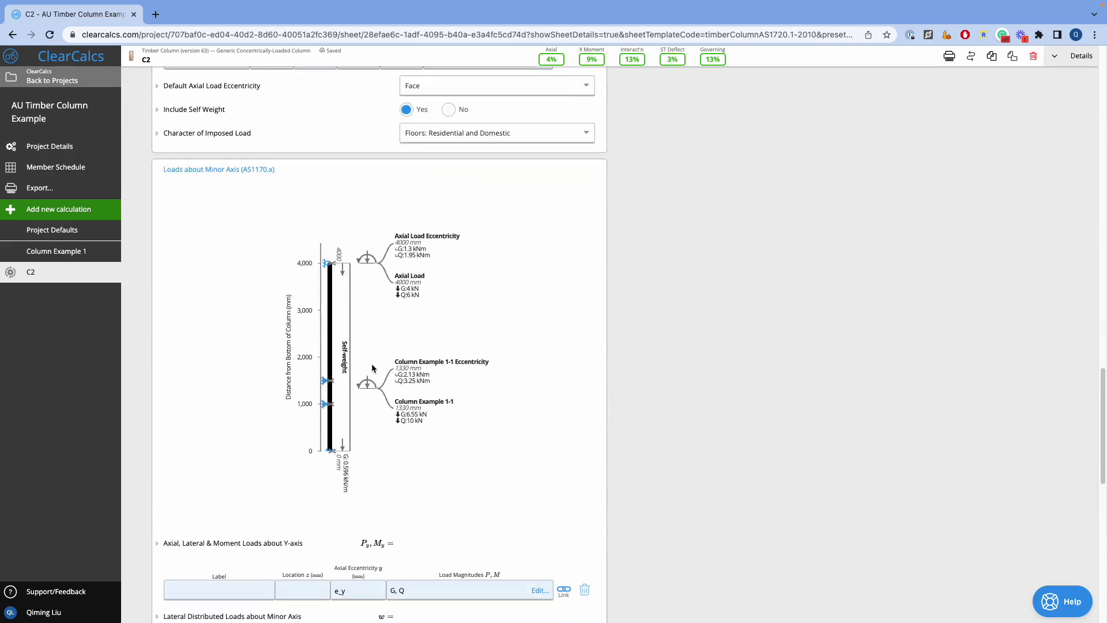
pyautogui.scroll(2, 372, 368)
pyautogui.click(359, 296)
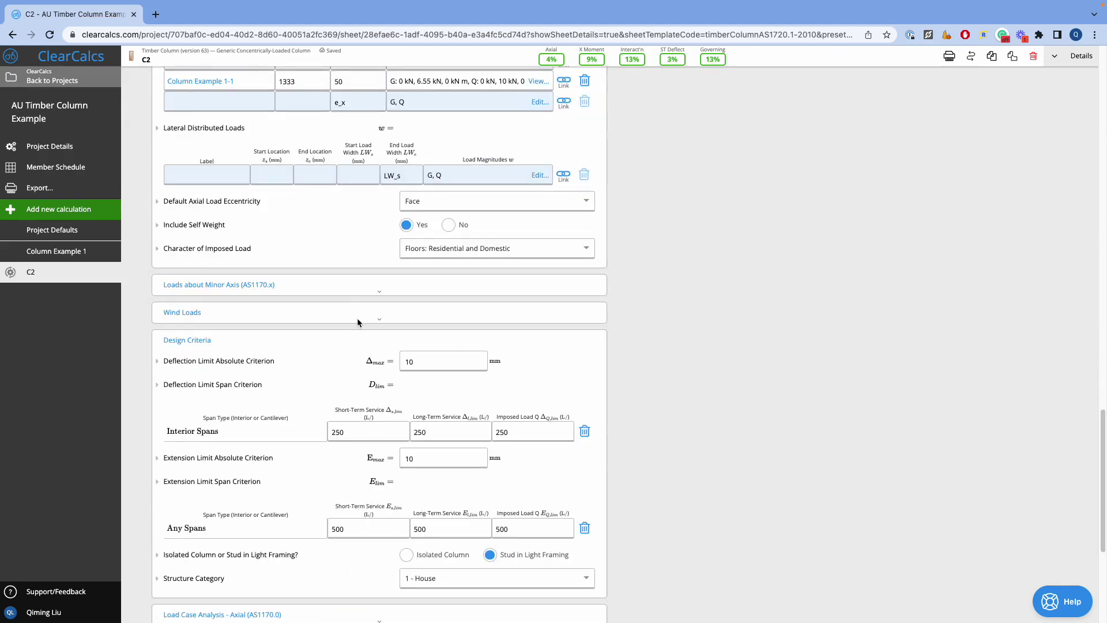
pyautogui.scroll(-1, 357, 348)
pyautogui.click(334, 299)
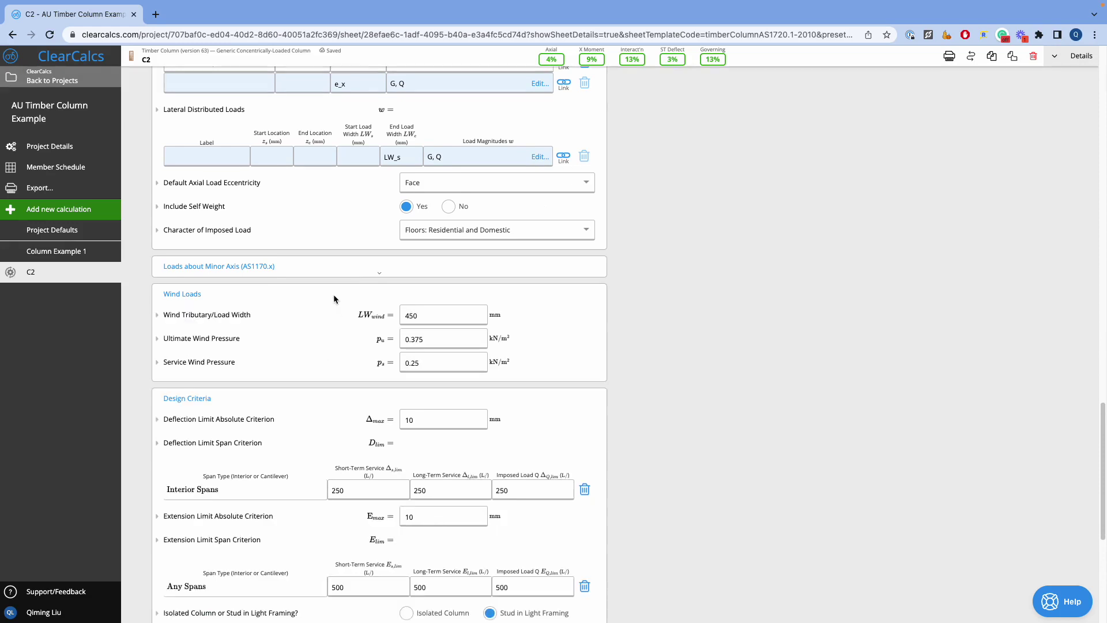
pyautogui.click(334, 299)
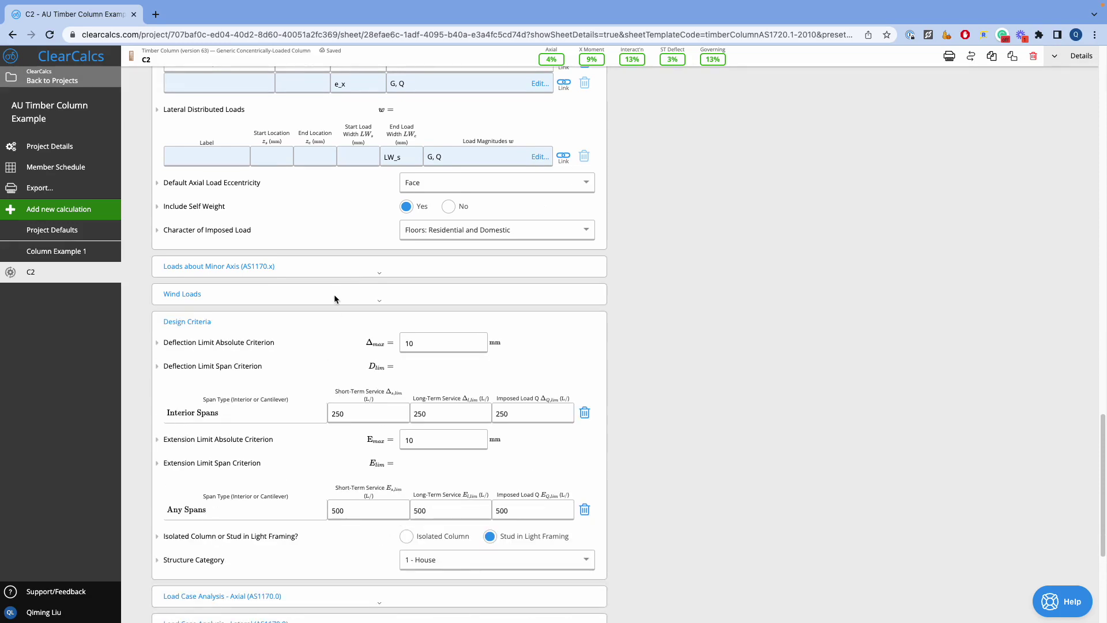
pyautogui.scroll(-3, 335, 346)
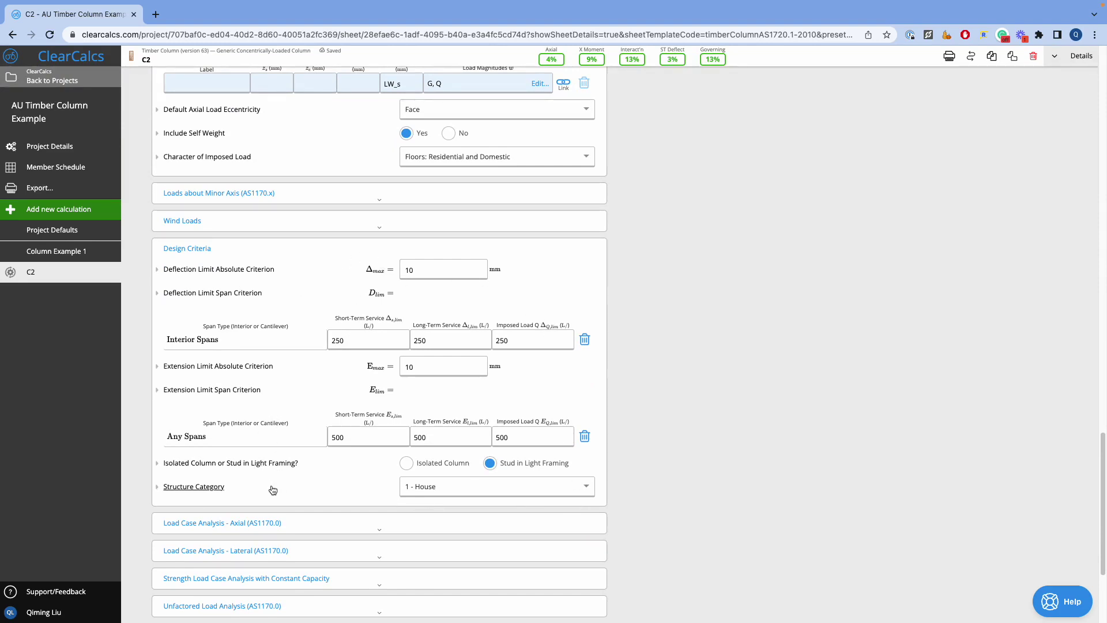
pyautogui.scroll(-2, 274, 488)
pyautogui.click(260, 419)
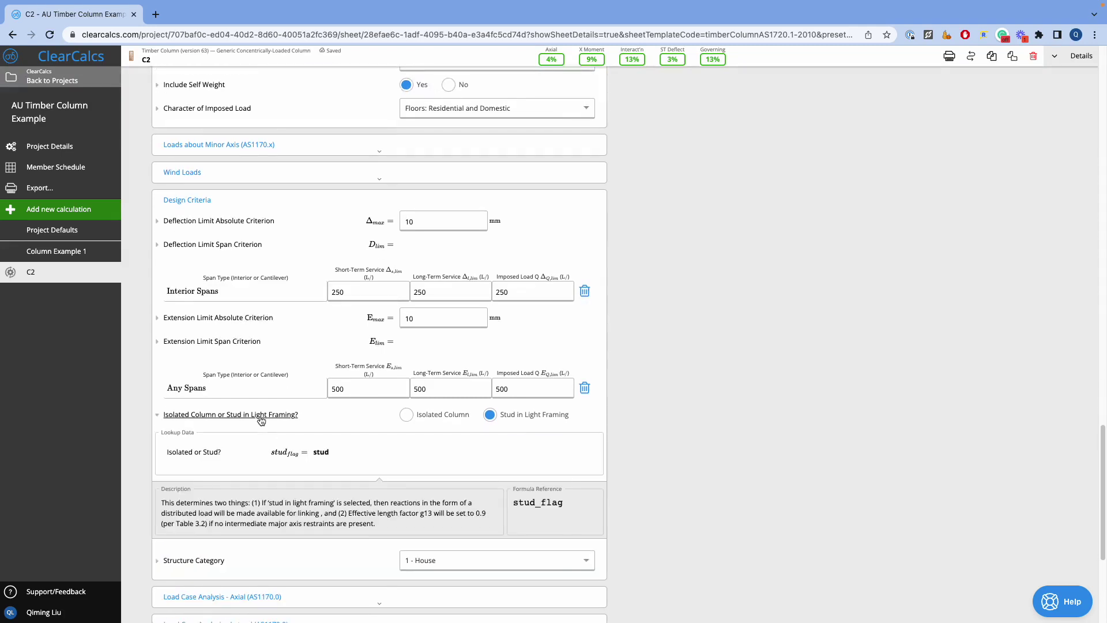
pyautogui.scroll(-3, 259, 415)
pyautogui.click(196, 468)
pyautogui.scroll(-3, 282, 441)
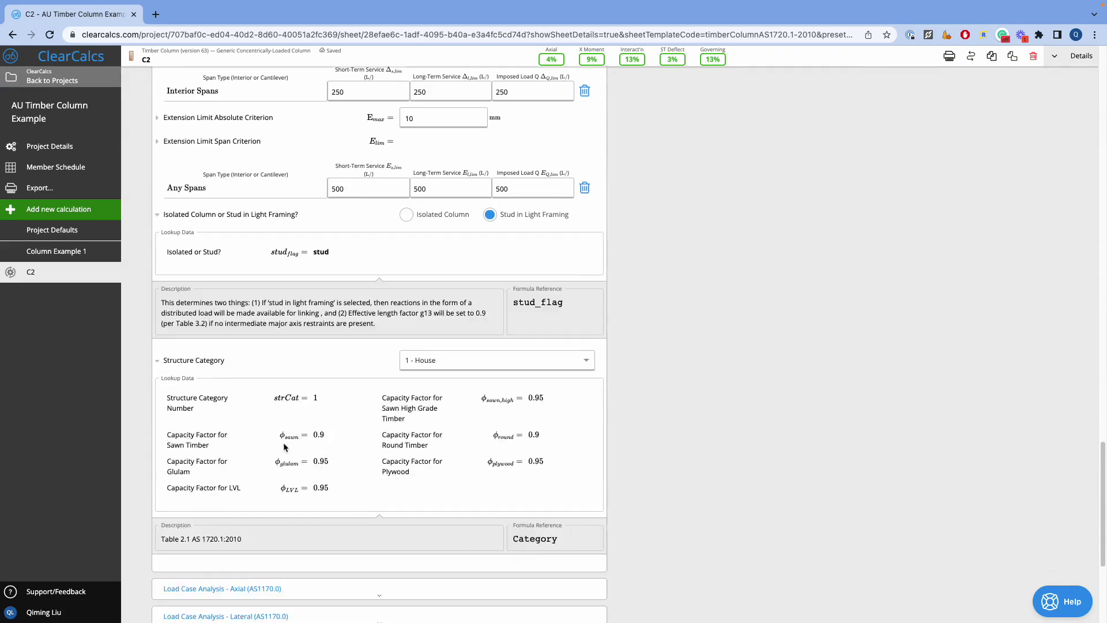
pyautogui.scroll(-2, 358, 420)
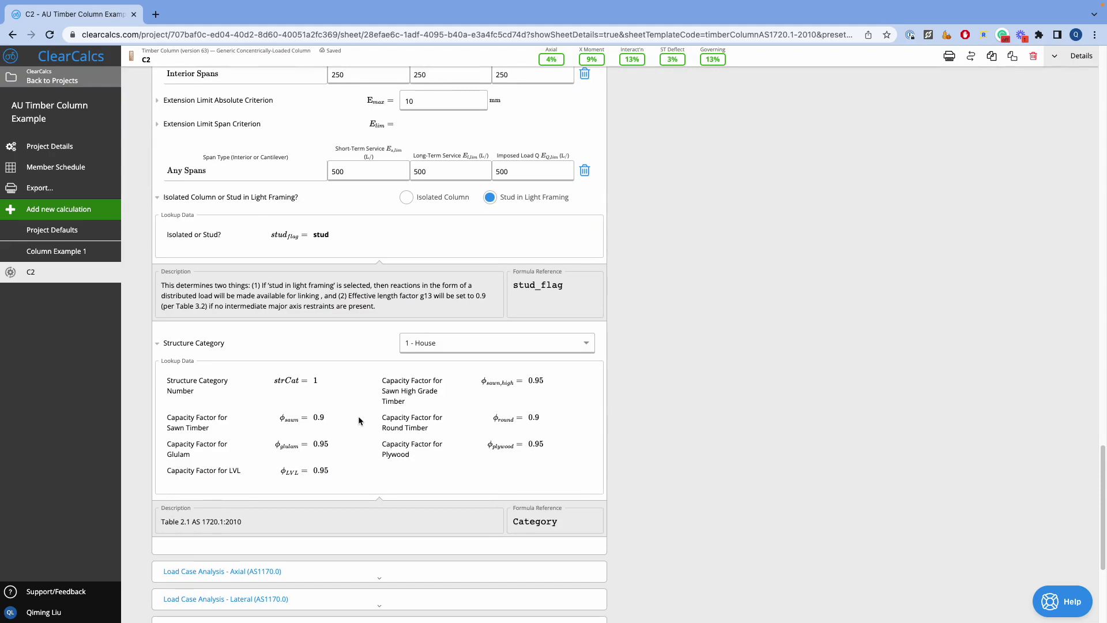
pyautogui.scroll(-3, 358, 416)
pyautogui.scroll(-2, 375, 424)
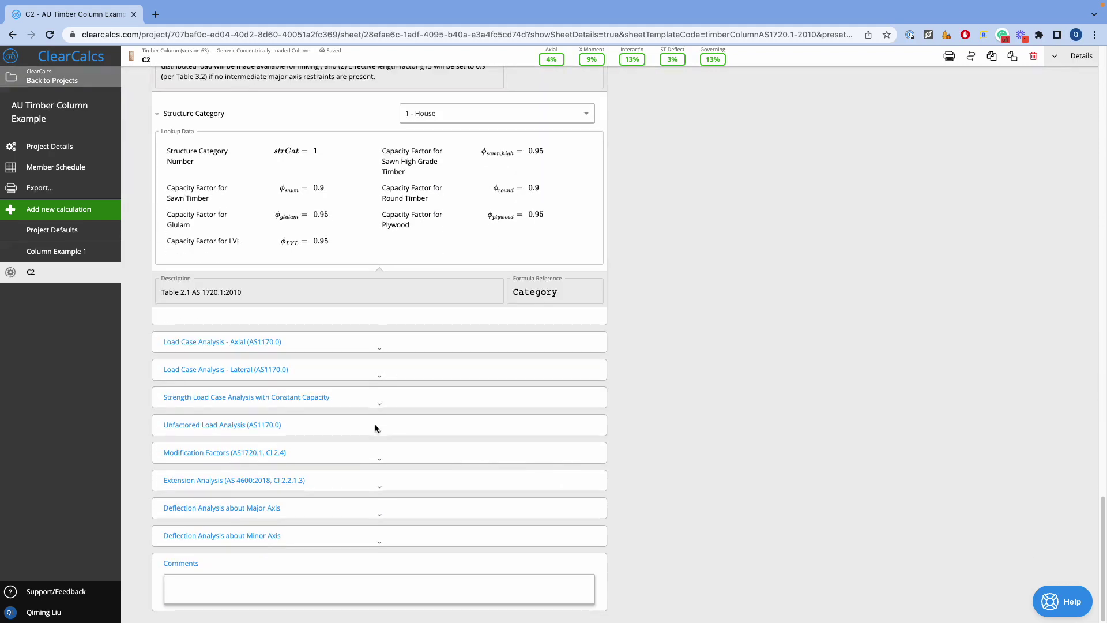
pyautogui.click(379, 353)
pyautogui.scroll(-12, 379, 352)
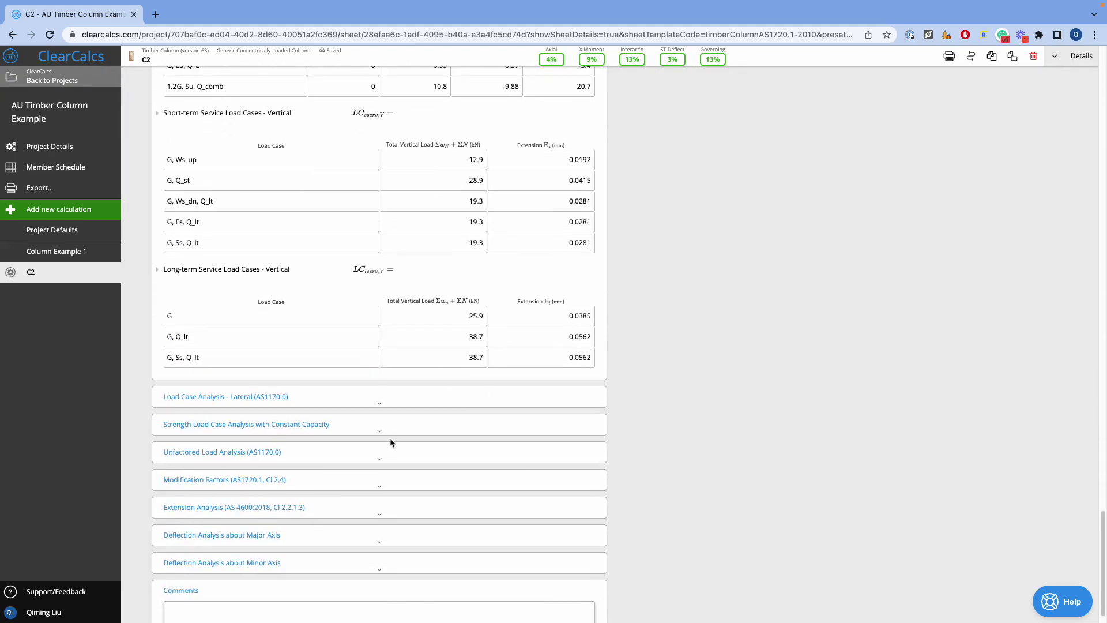
pyautogui.click(381, 444)
pyautogui.scroll(-5, 379, 444)
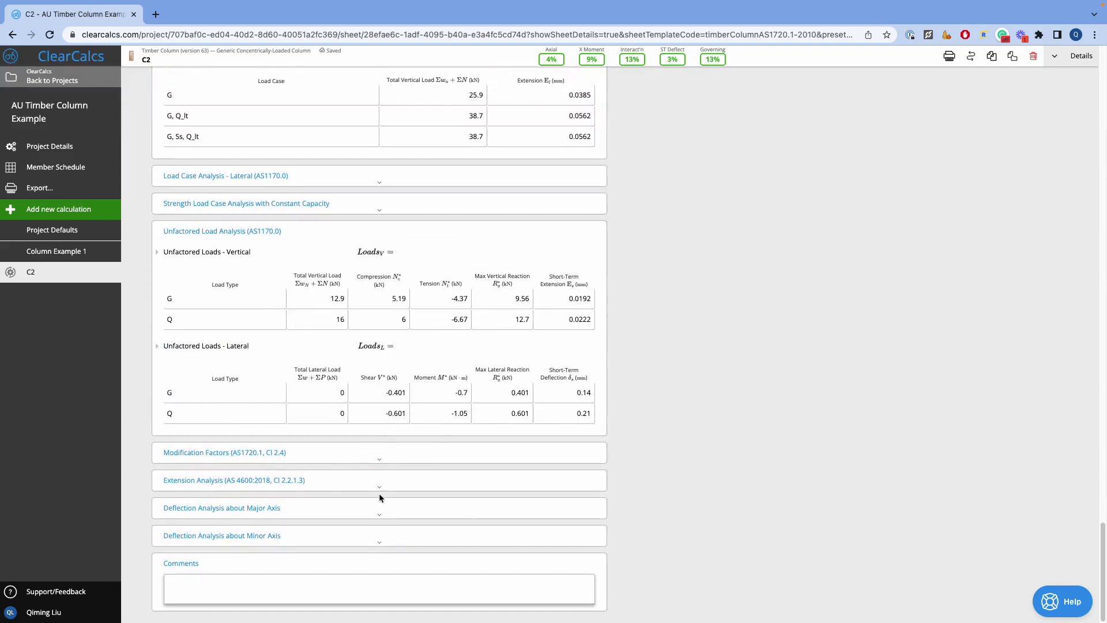
pyautogui.click(380, 451)
pyautogui.scroll(-7, 383, 453)
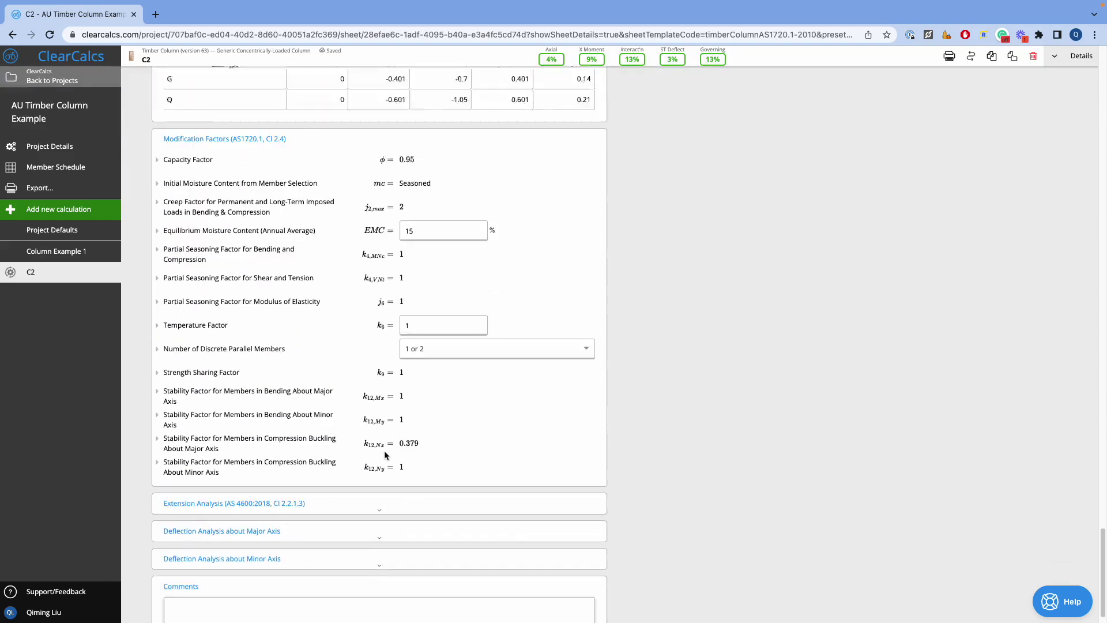
pyautogui.scroll(15, 386, 456)
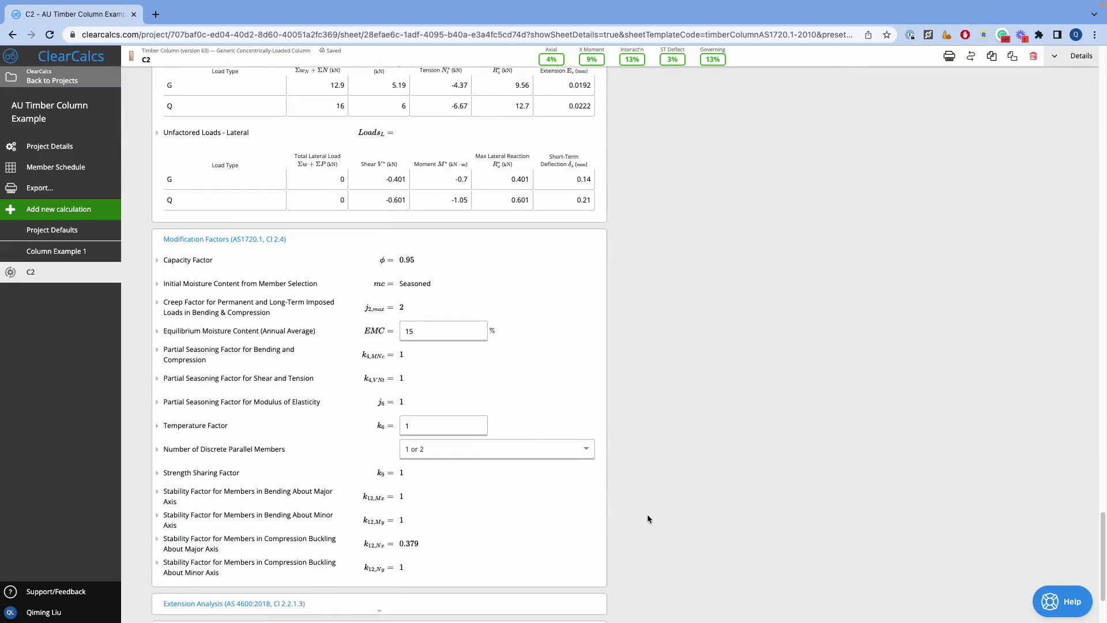
pyautogui.scroll(20, 647, 514)
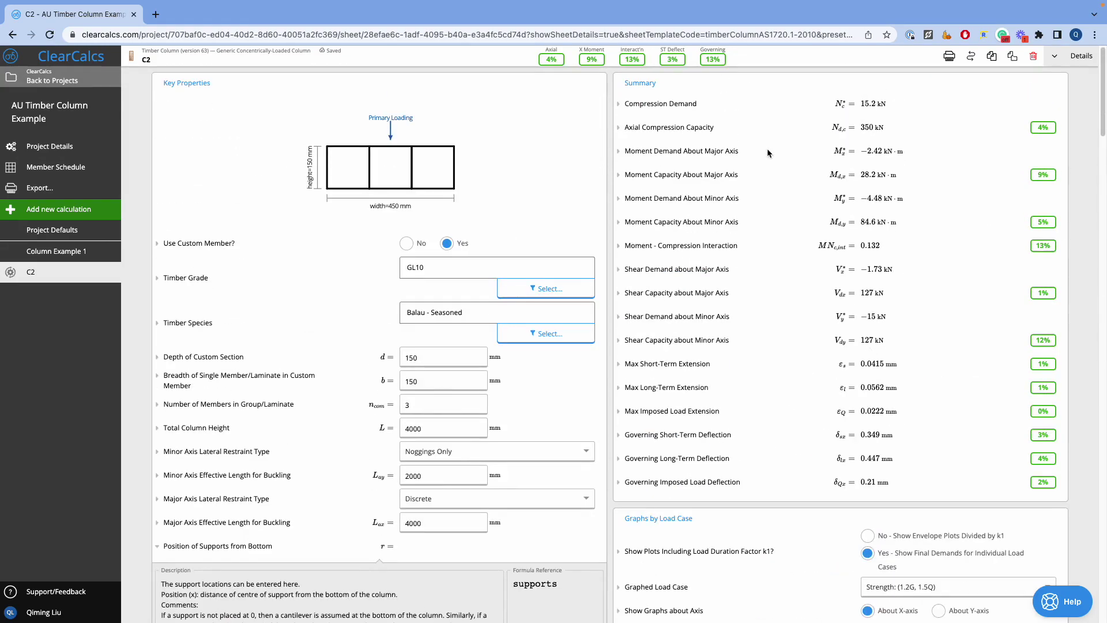
pyautogui.click(701, 153)
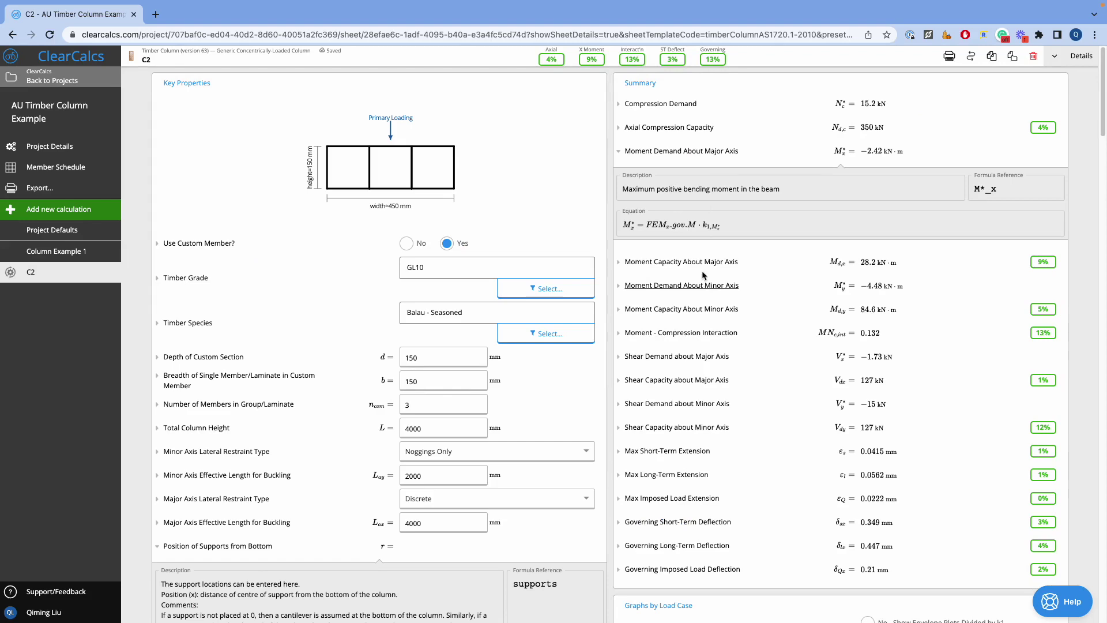
pyautogui.click(700, 152)
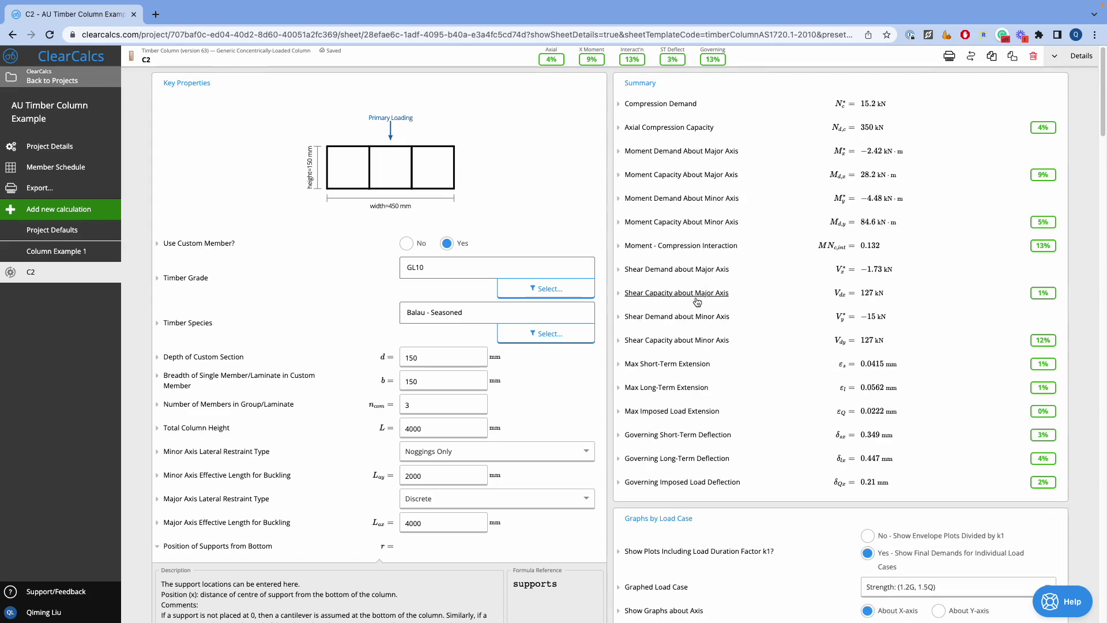
pyautogui.click(701, 372)
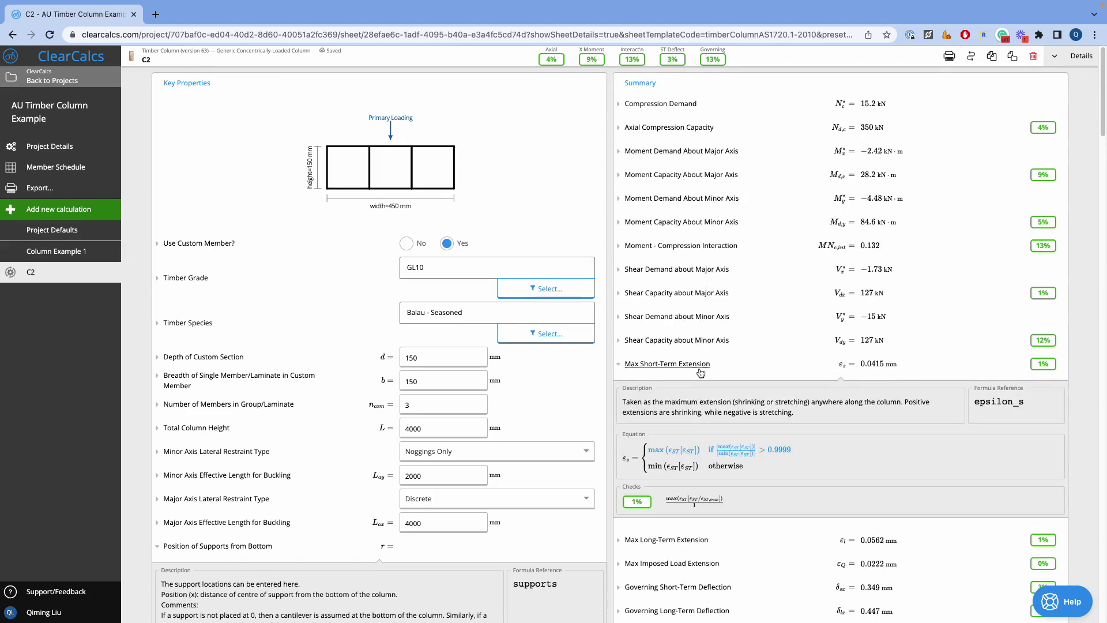
pyautogui.doubleClick(701, 369)
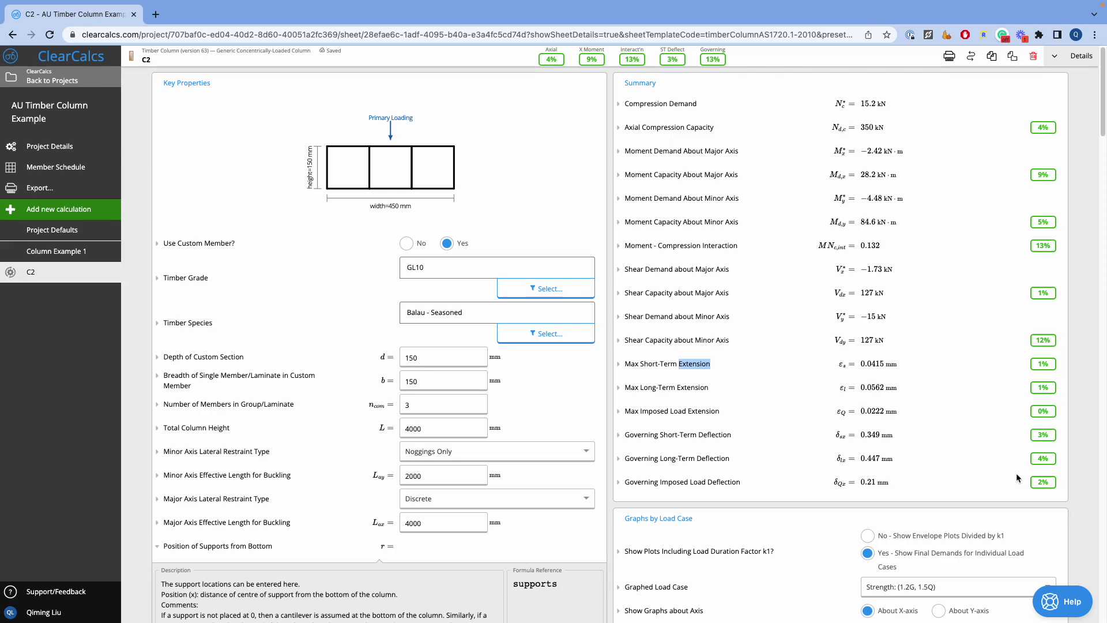
# - Open the Help panel on the Ask form to send a question to support
pyautogui.click(1060, 601)
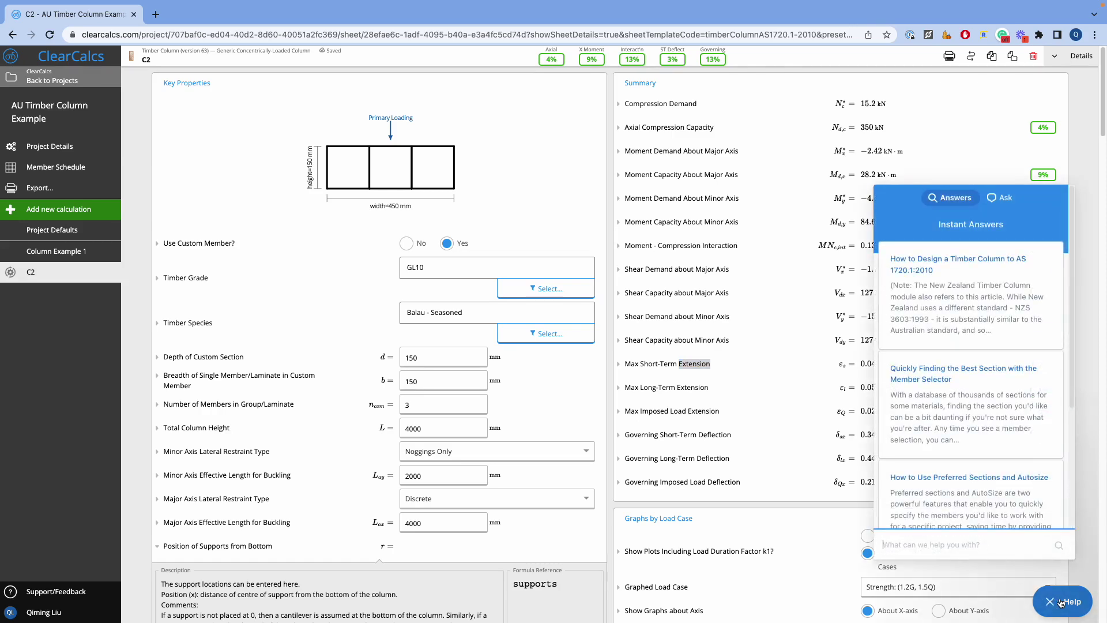
pyautogui.click(1004, 199)
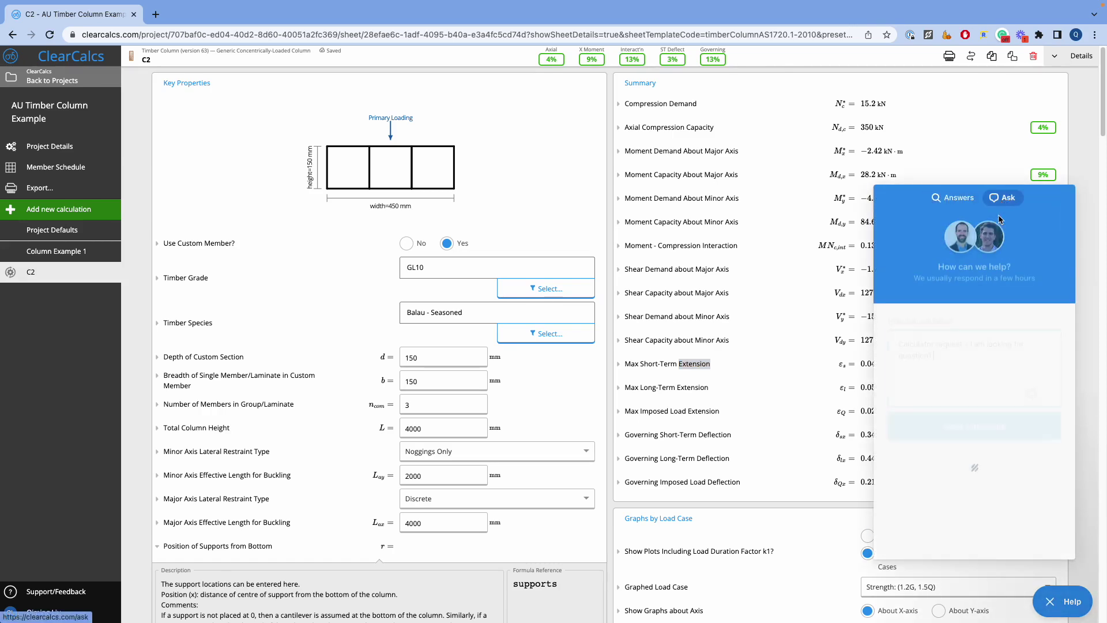